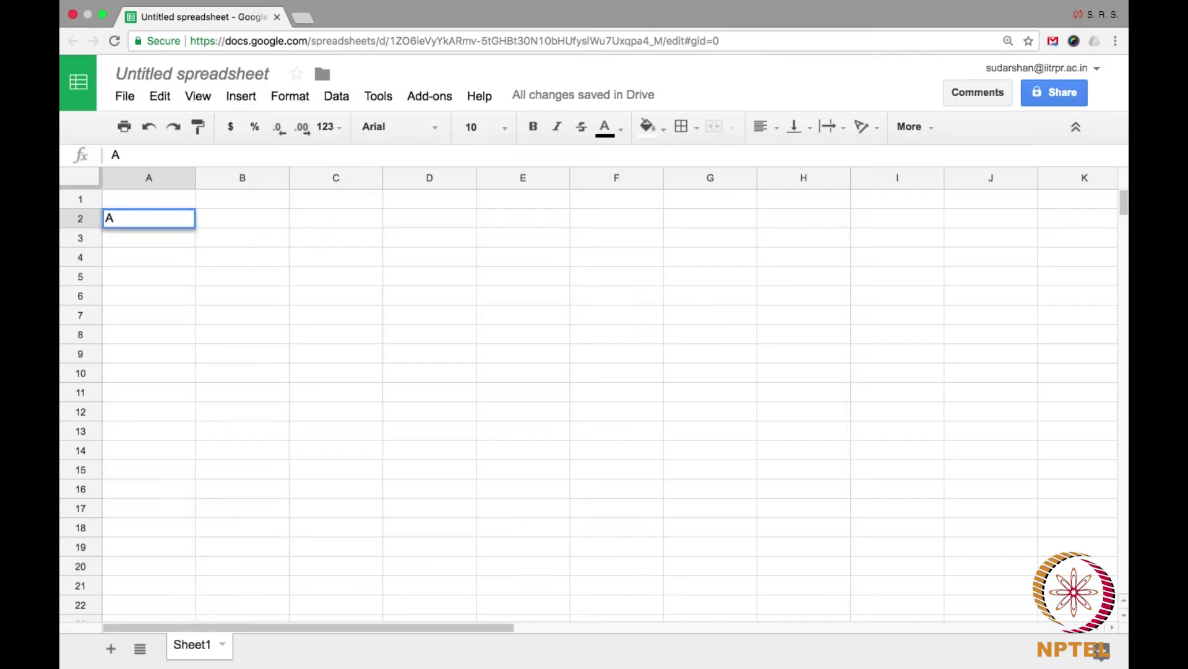
Enter the node headers A, B and C across A2:C2.
key(Tab)
text(B)
key(Tab)
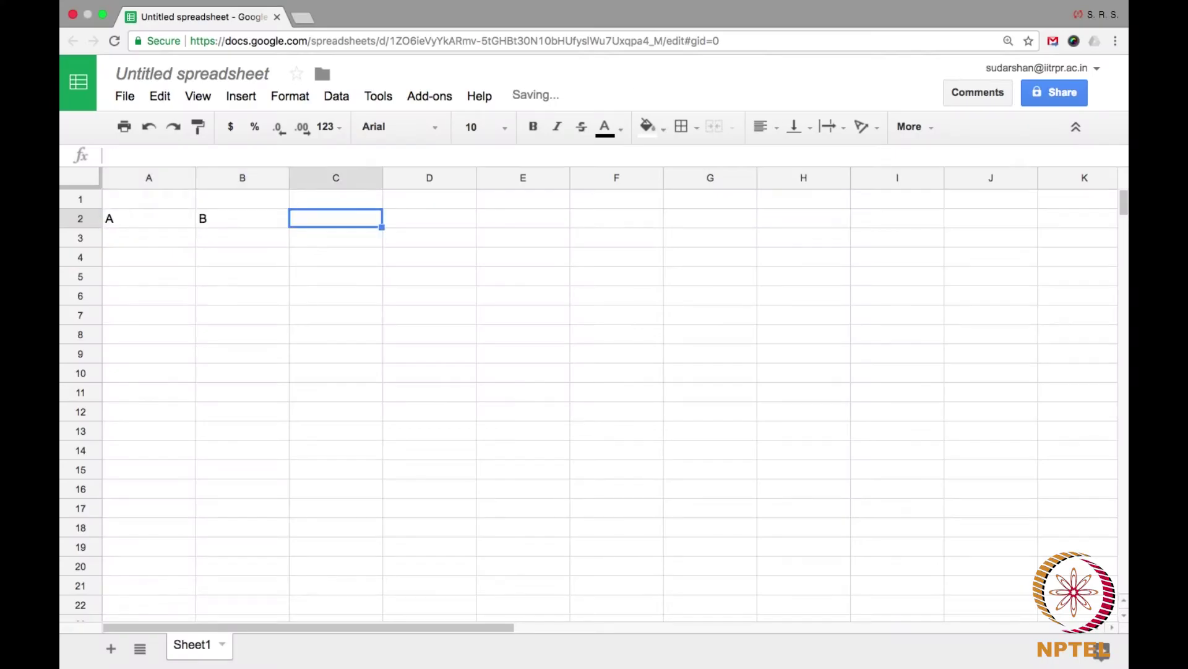
text(C)
key(shift+Left)
key(shift+Left)
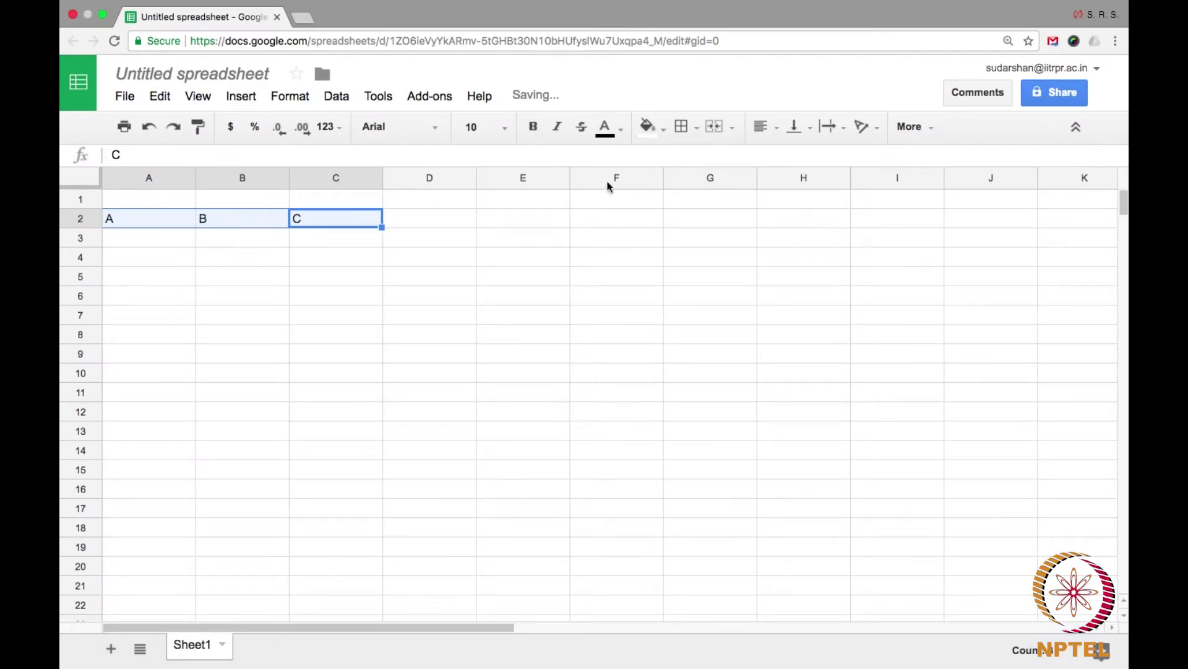
Centre-align and bold the A, B, C header row.
click(771, 134)
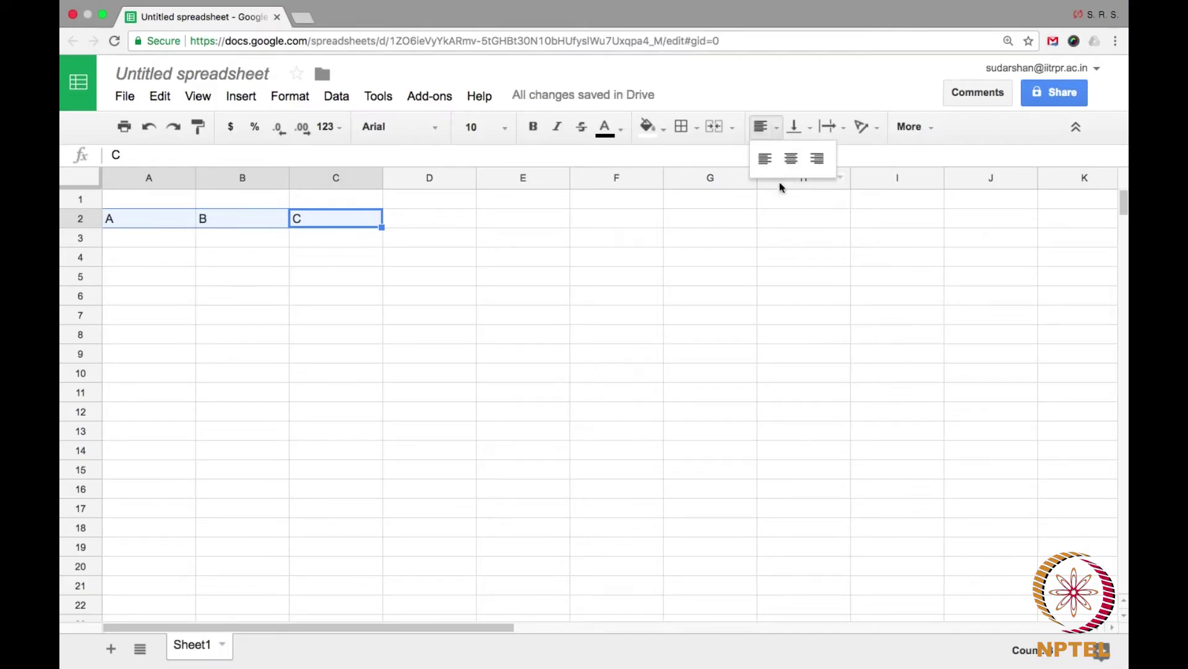
click(791, 161)
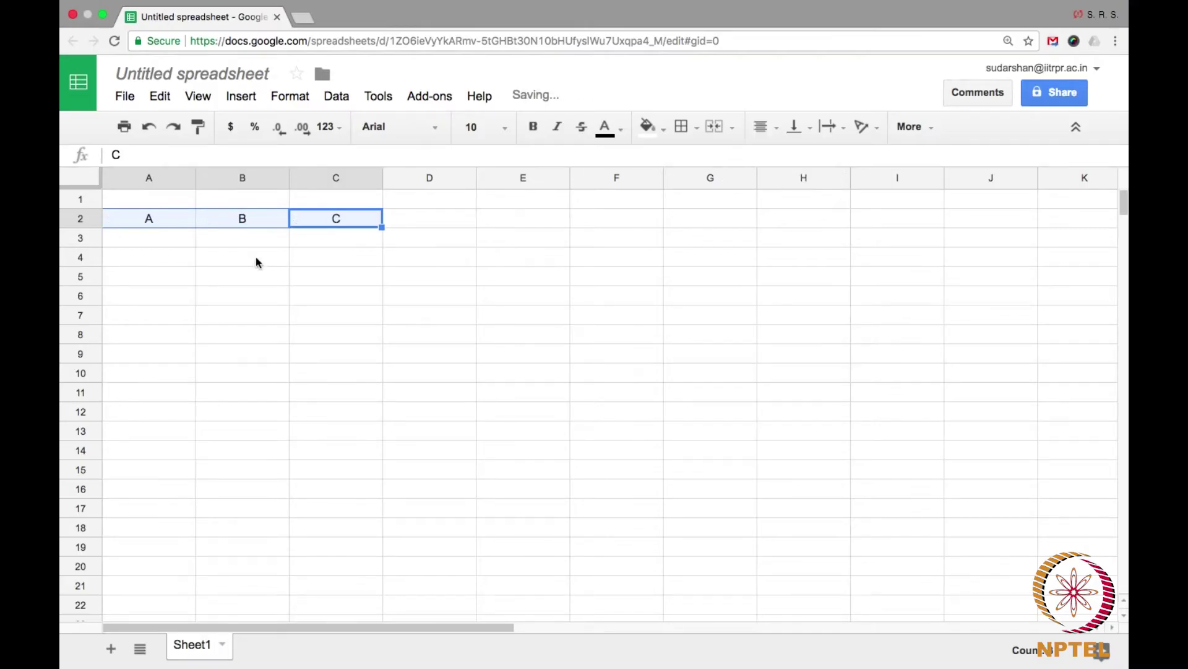
key(super+b)
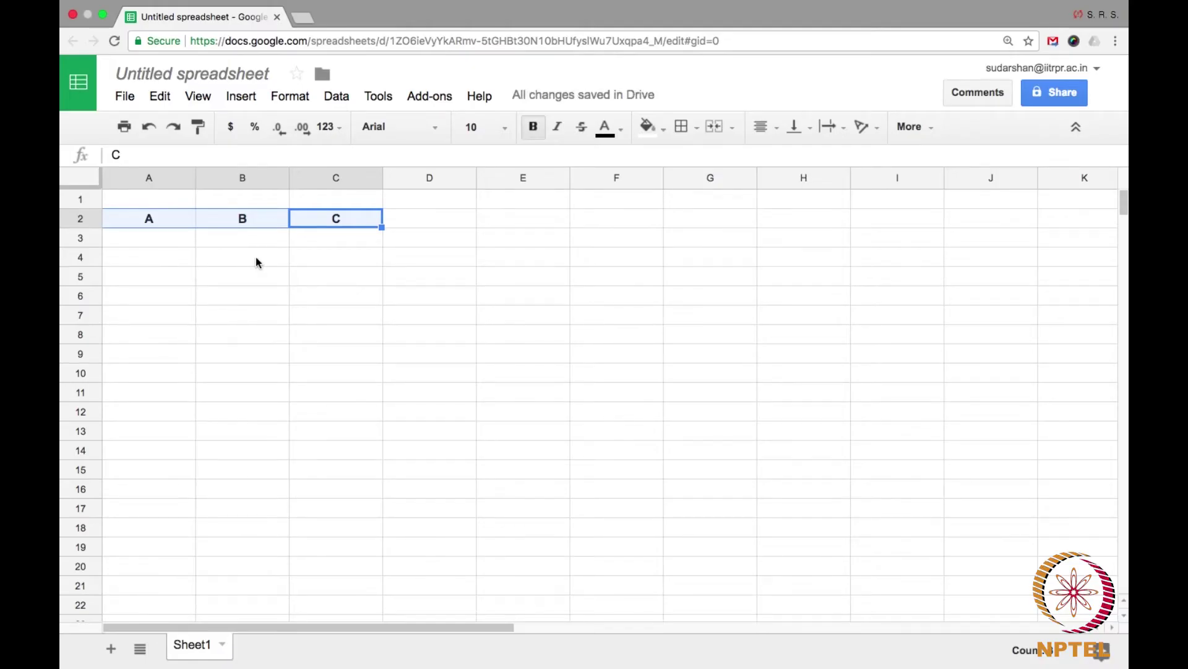
key(Left)
key(Left)
key(Down)
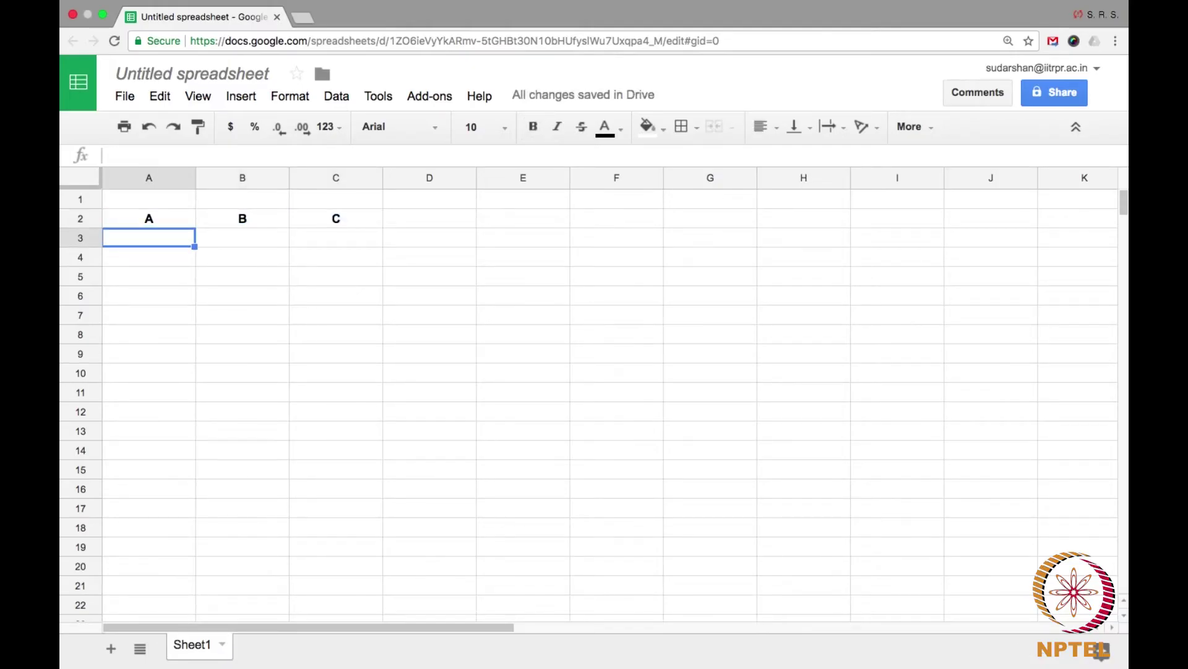
key(Right)
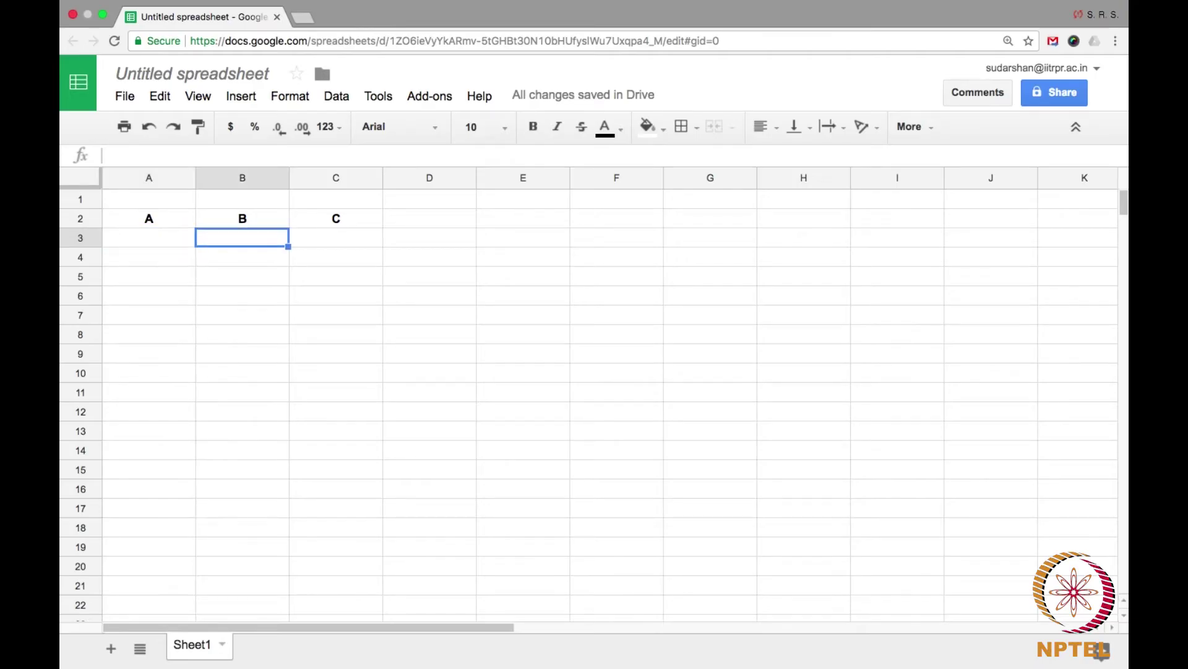
key(Right)
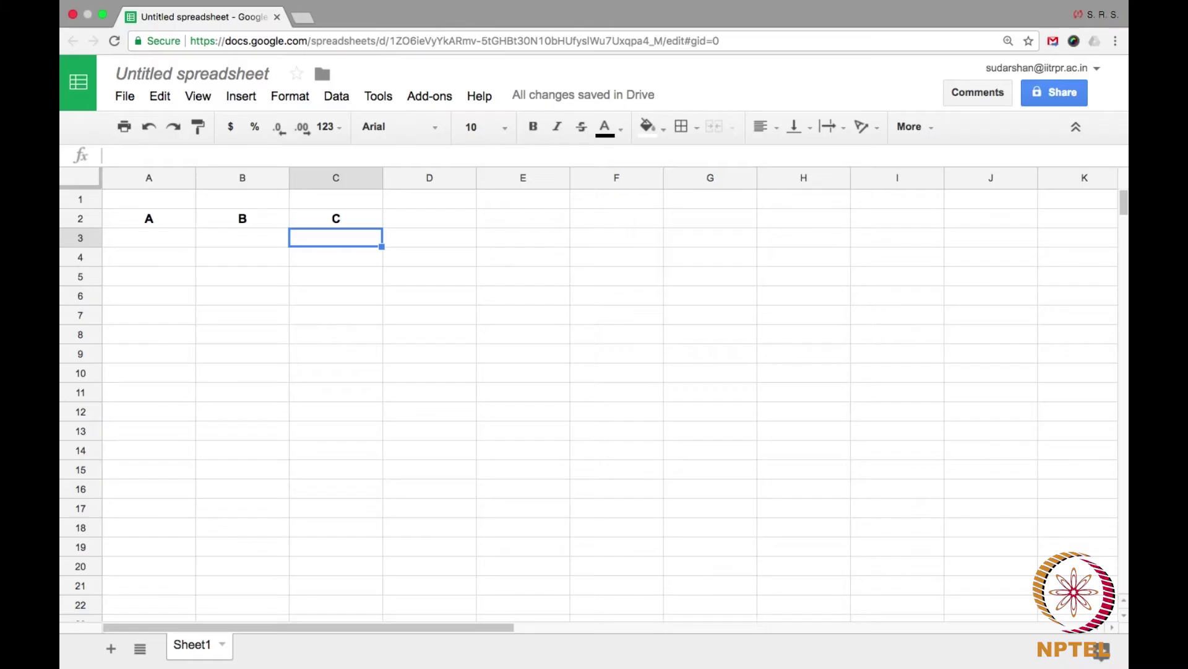
Enter =1/3 in A3 as the starting value.
text(1)
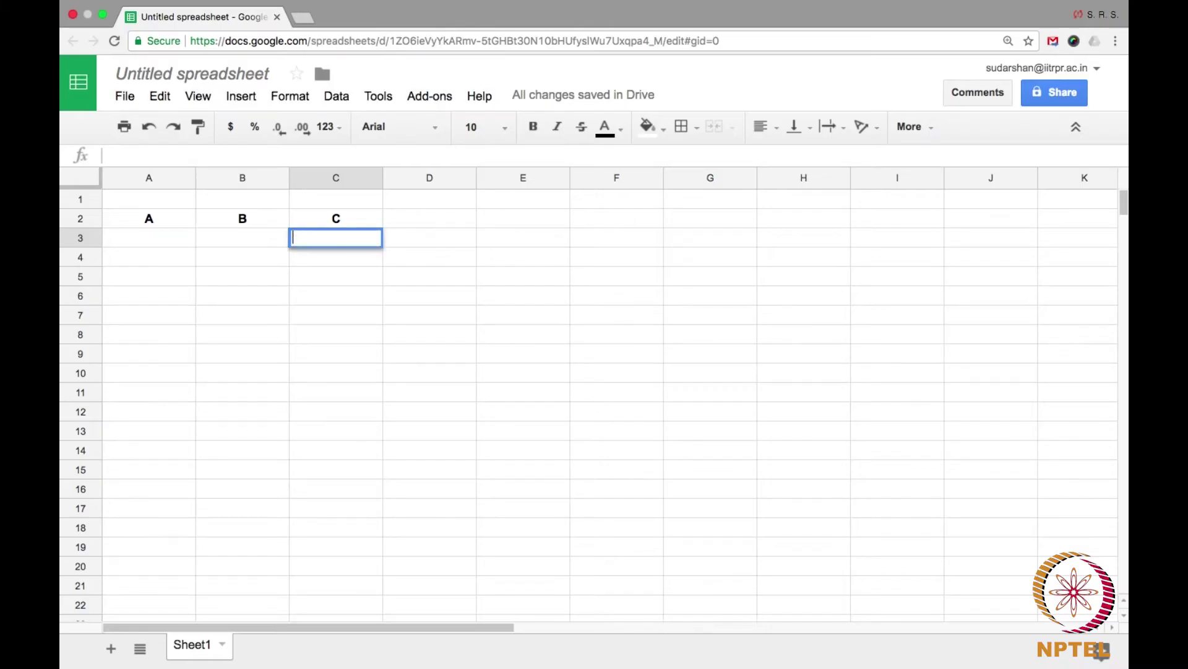
text(/)
key(Escape)
click(149, 238)
text(=1/3)
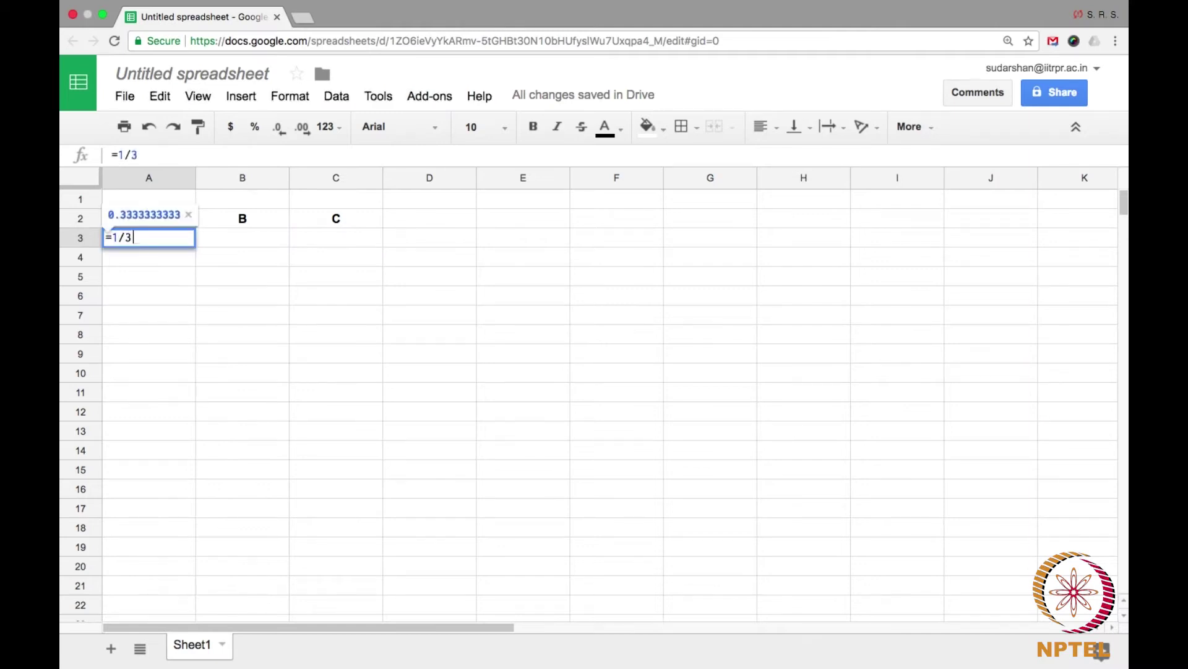
key(Return)
Copy A3's =1/3 into B3 and C3, then begin a formula in C4.
click(149, 237)
key(ctrl+c)
key(Right)
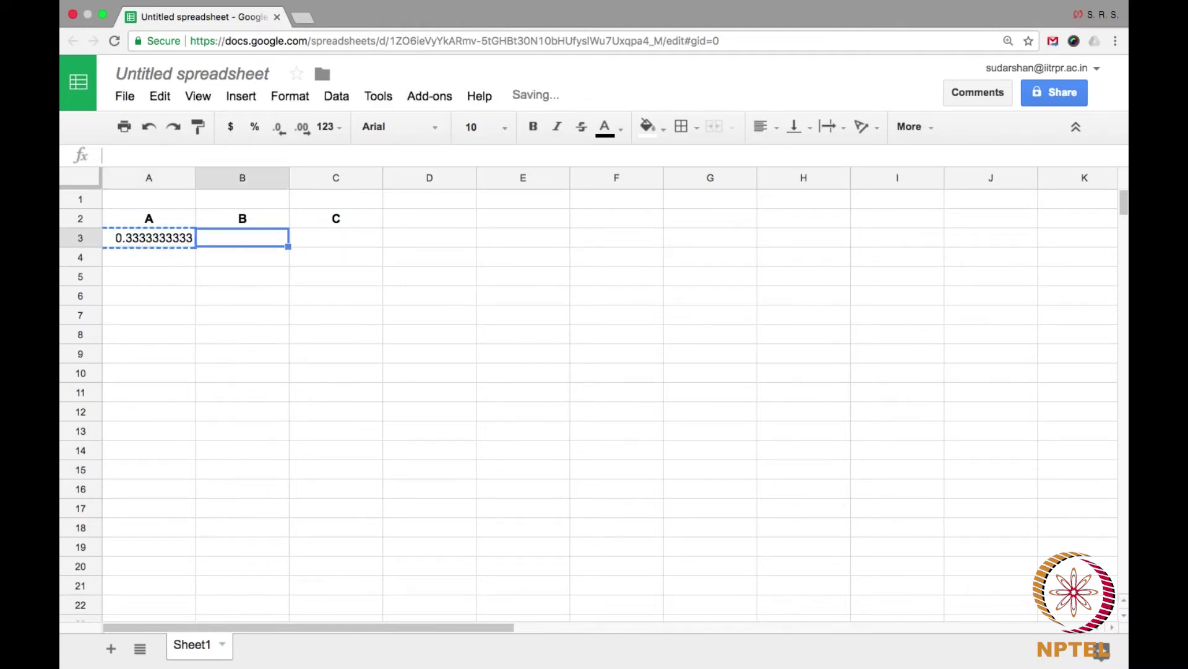
key(ctrl+v)
key(Right)
key(ctrl+v)
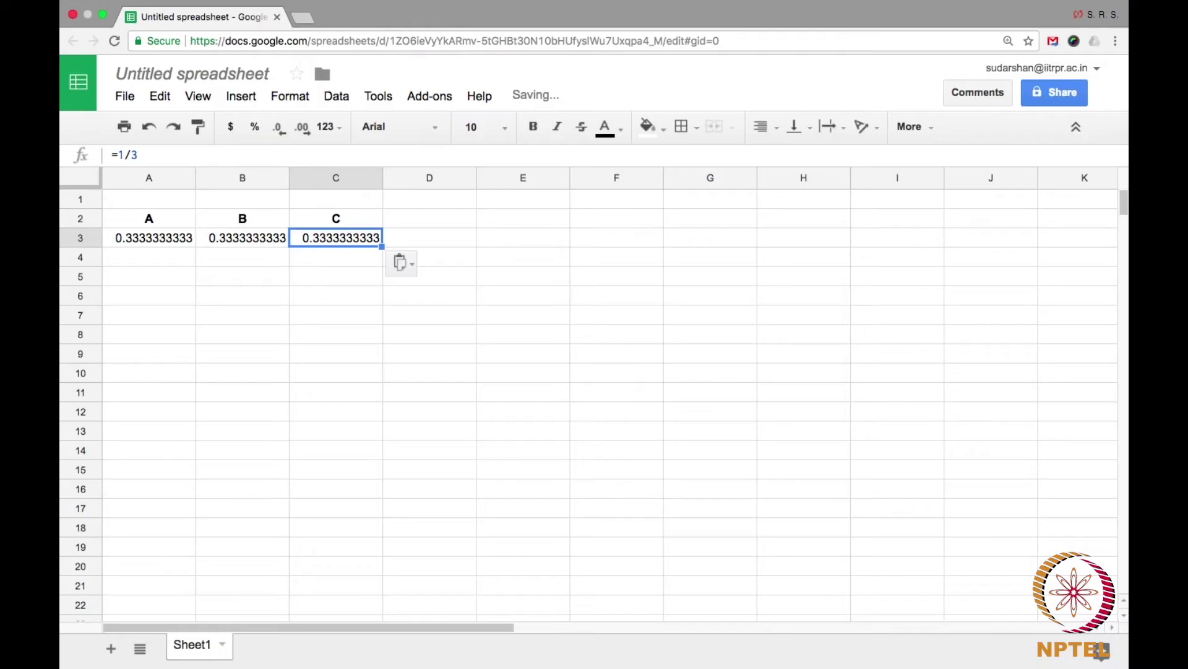
click(335, 256)
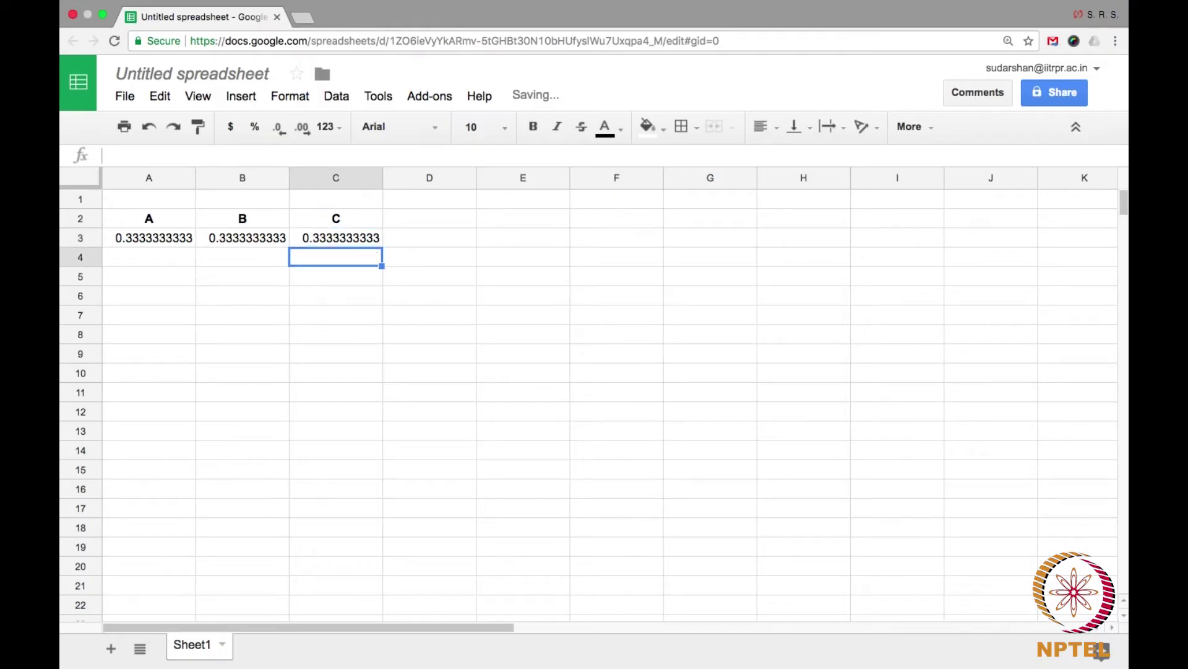
text(=)
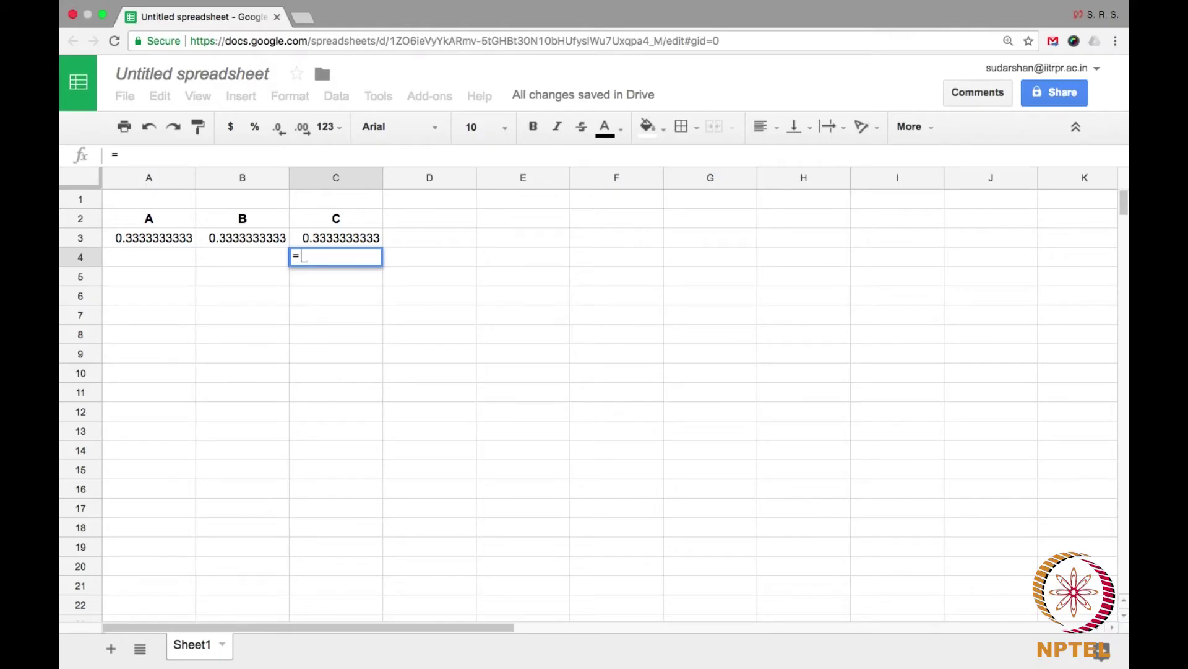
Make C4 reference A3 with =A3, showing 0.3333333333.
click(159, 241)
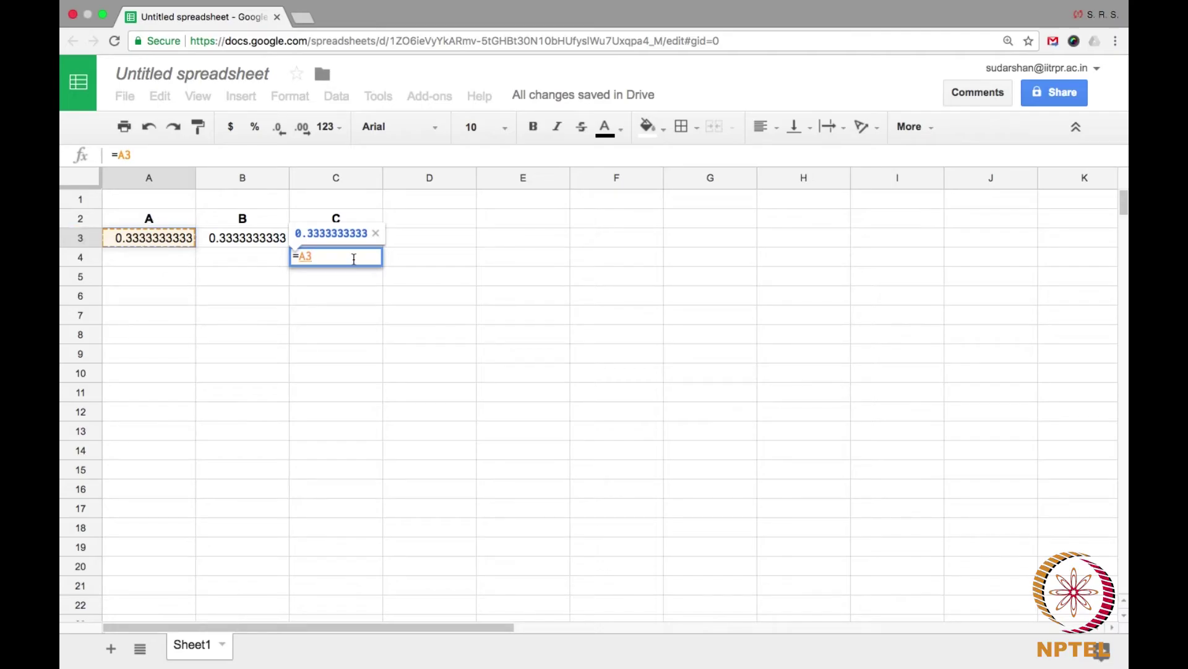
key(Return)
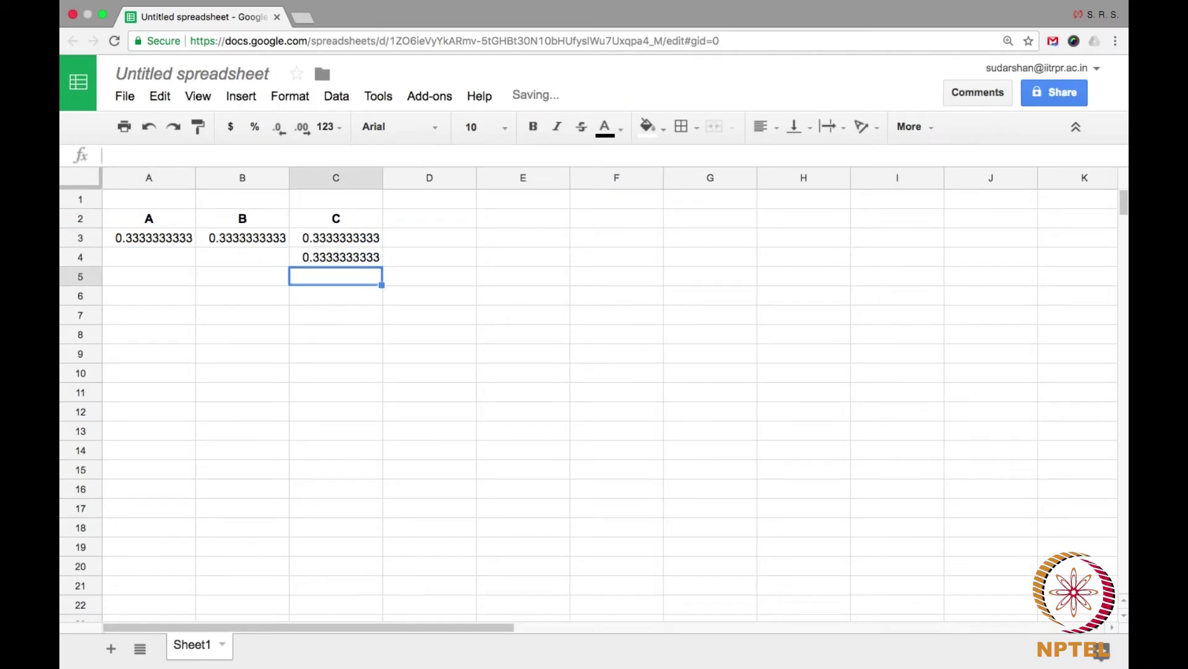
key(Up)
key(Return)
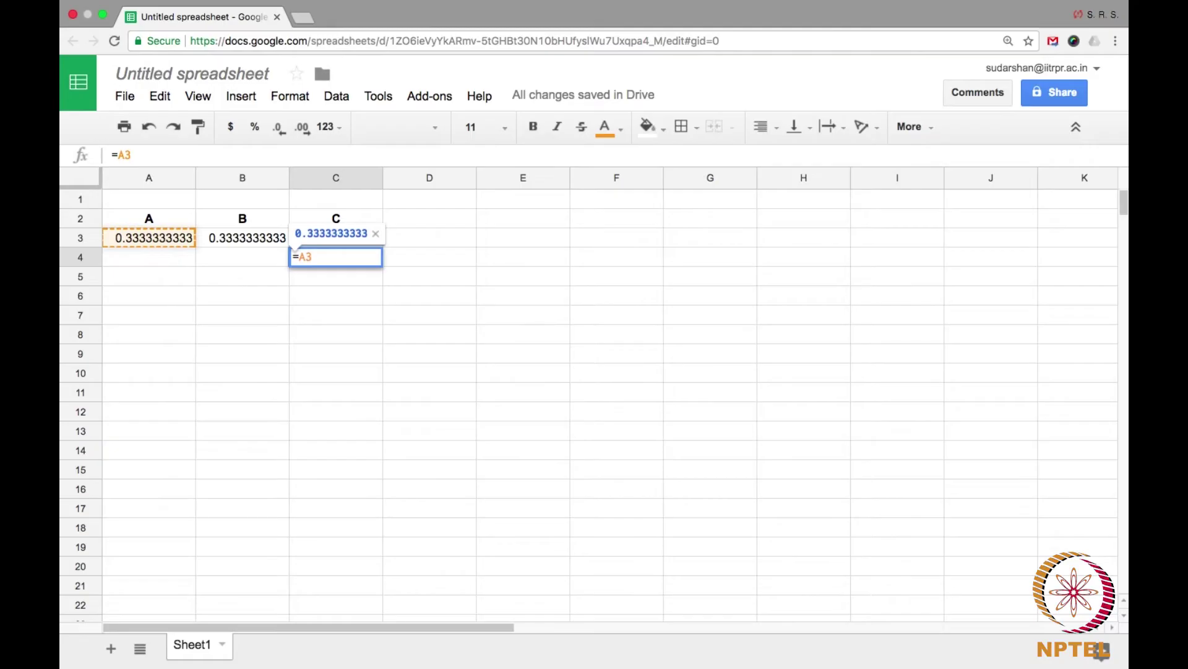
key(Return)
click(335, 257)
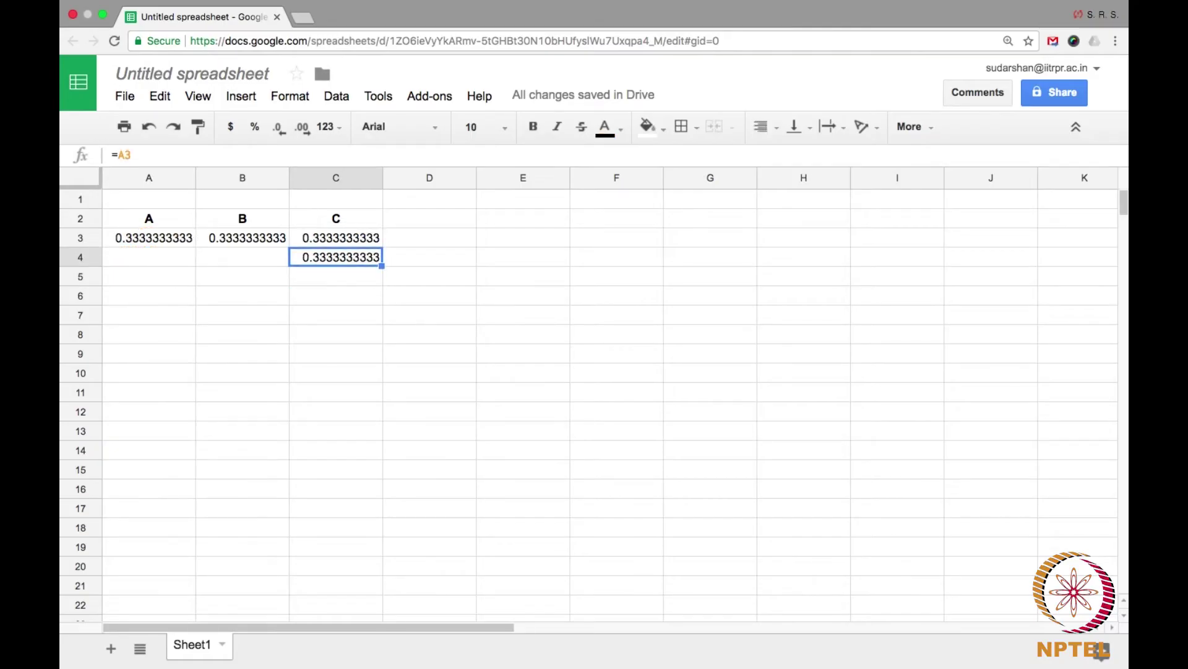
Enter a formula in B4, mistakenly referencing A4 instead of C3.
click(242, 257)
text(=)
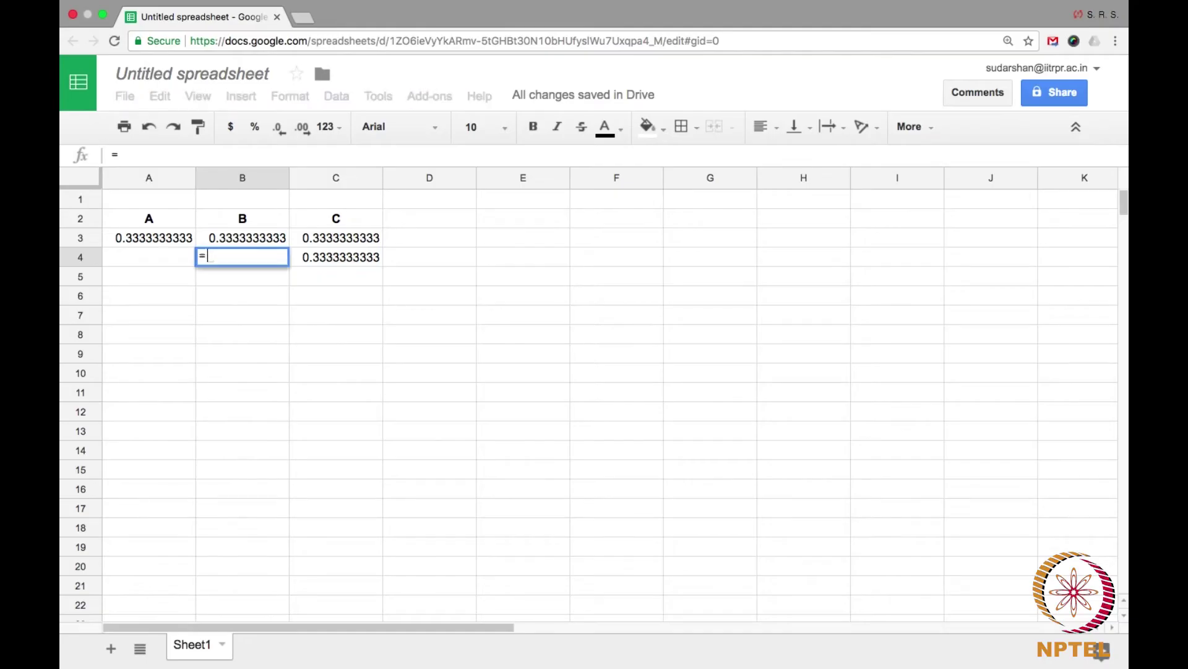
click(342, 242)
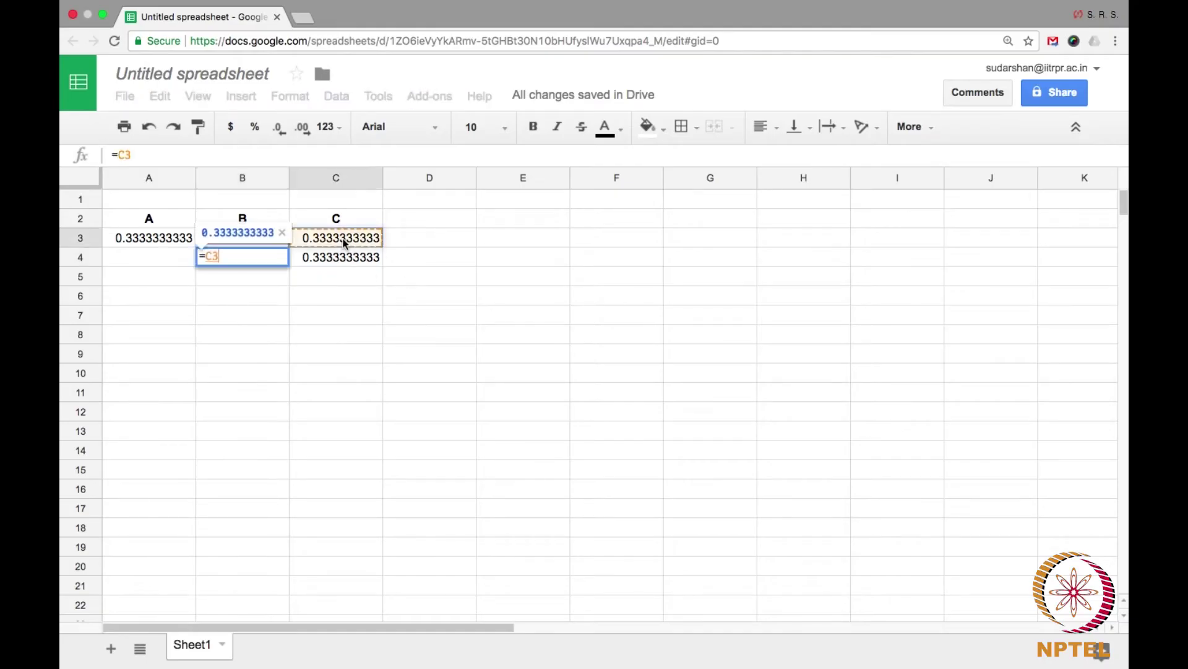
click(158, 257)
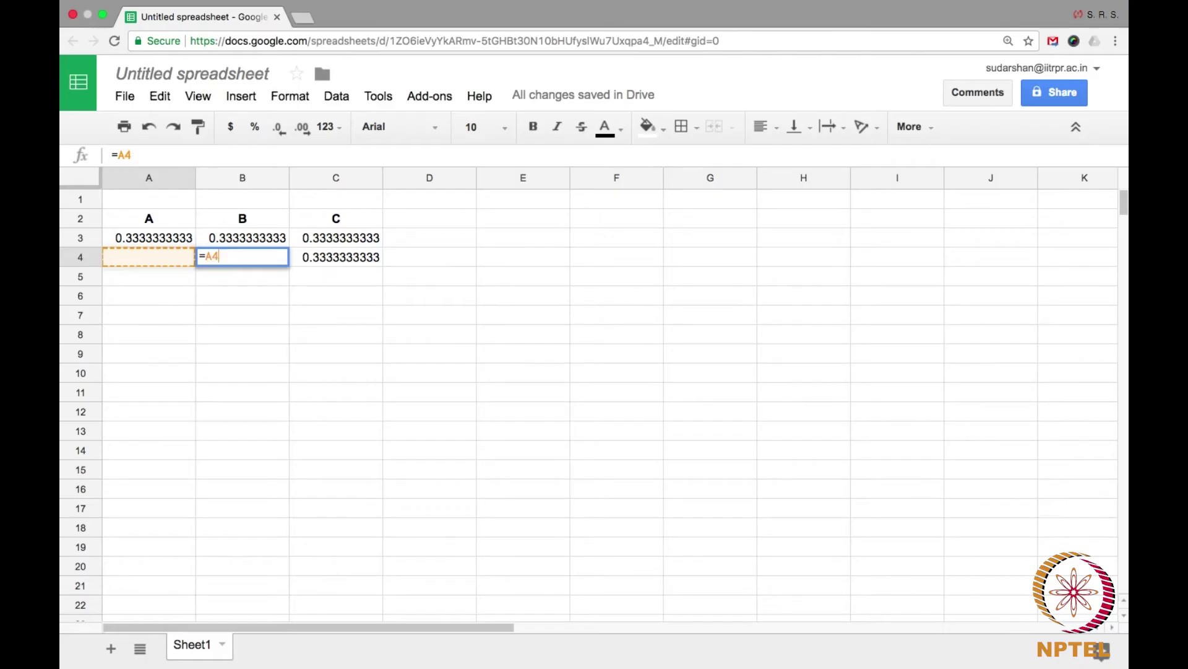
key(Return)
key(Up)
key(Return)
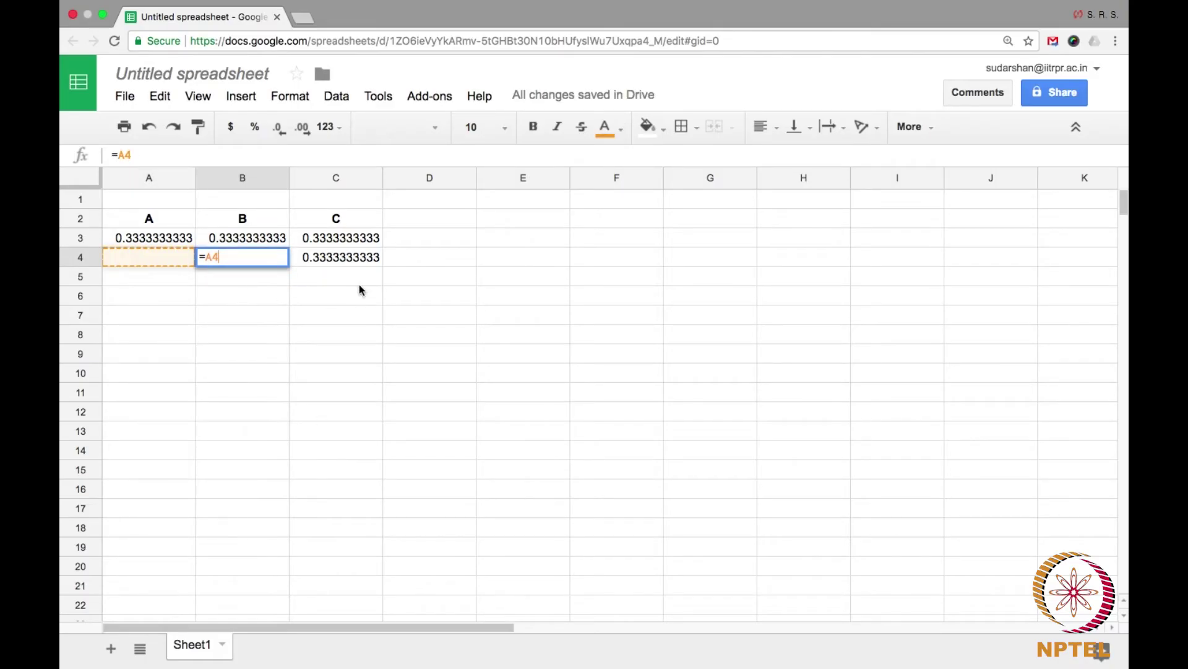
Re-enter B4 as =C3, then move to A4.
click(344, 239)
click(268, 254)
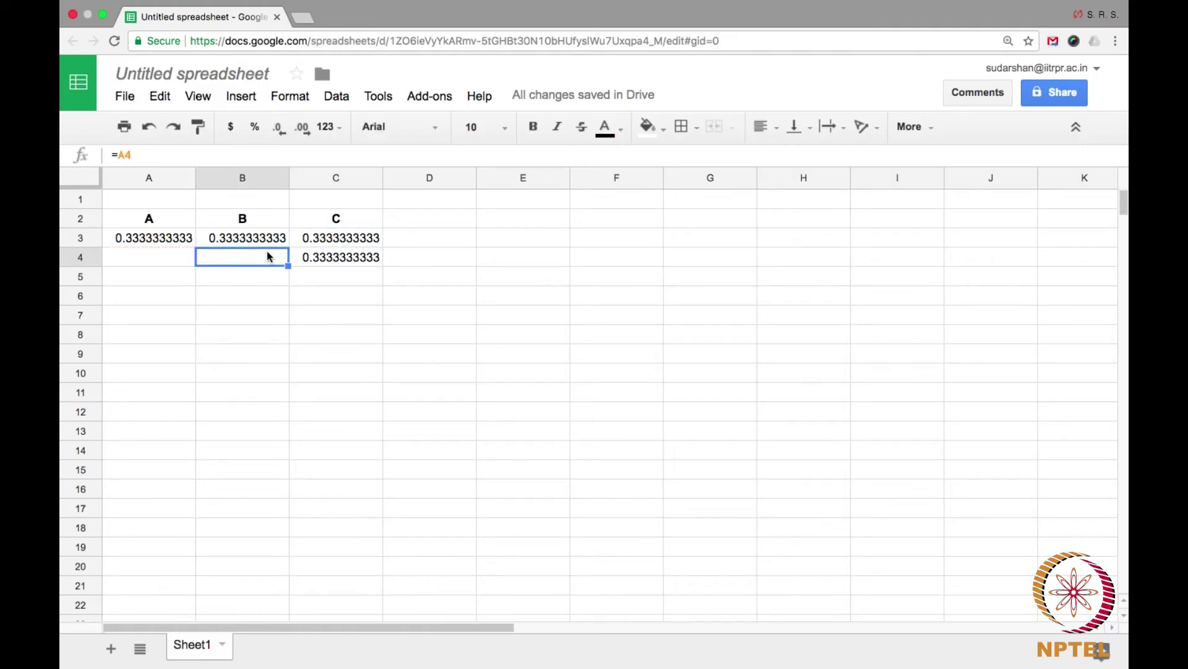
text(=)
click(328, 237)
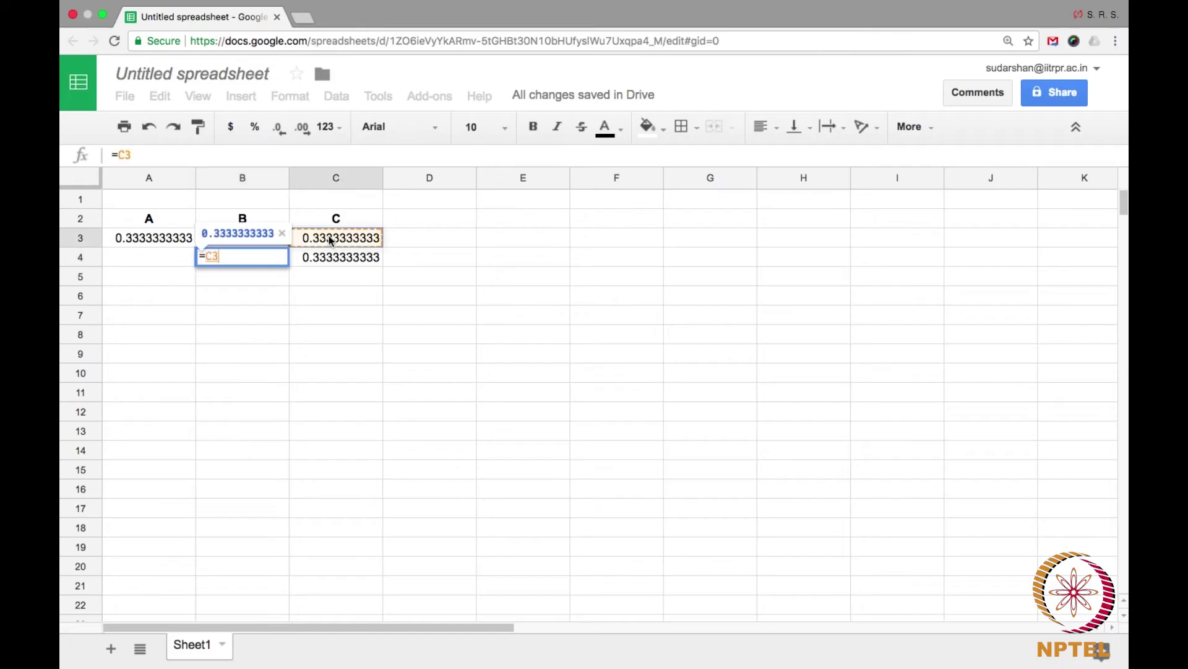
key(Return)
key(Up)
key(Left)
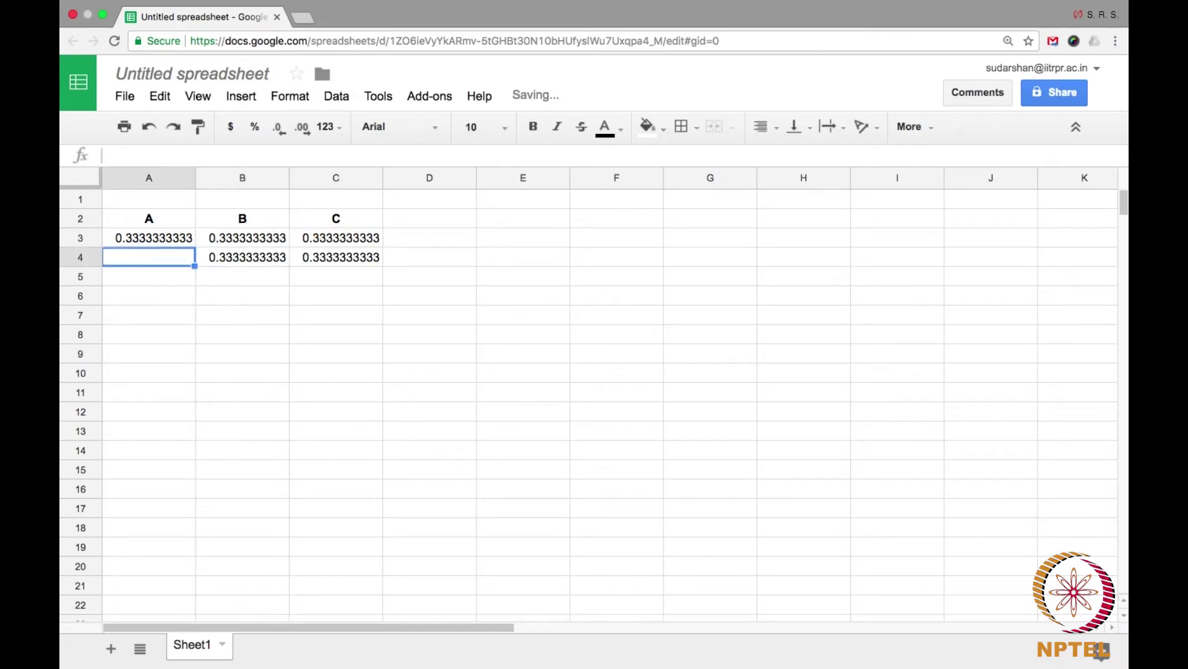
Enter =0.5*B3 in A4 (0.1666666667) and change C4 to =A3+(0.5*B3) (0.5).
text(=)
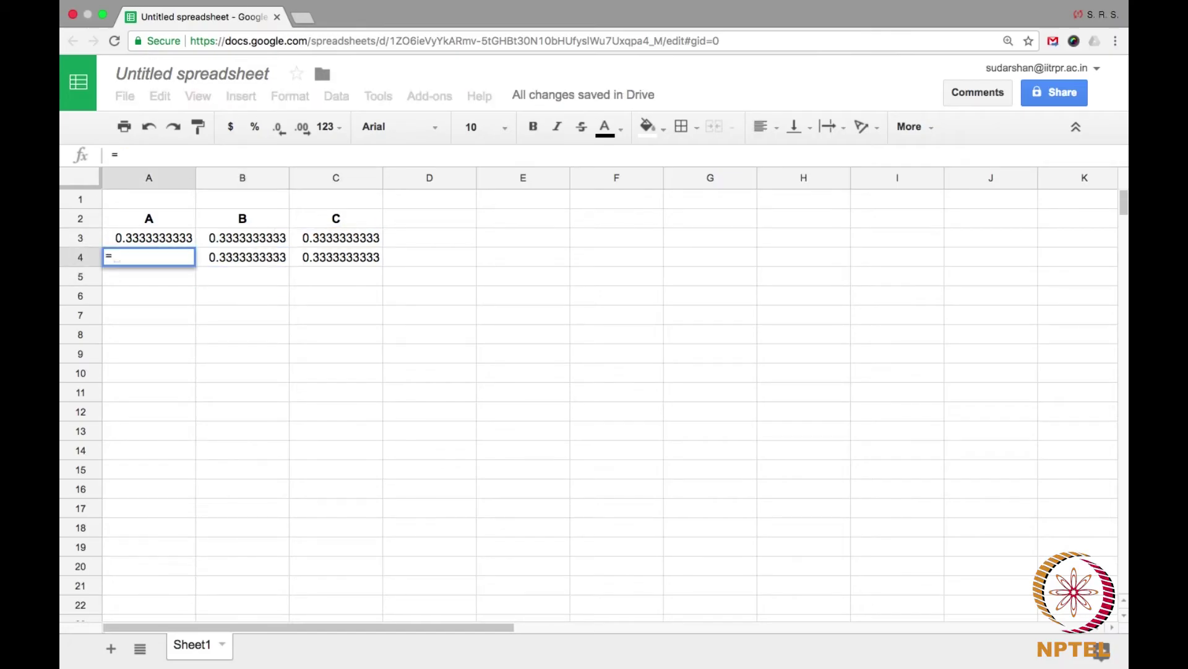
text(0.5*B3)
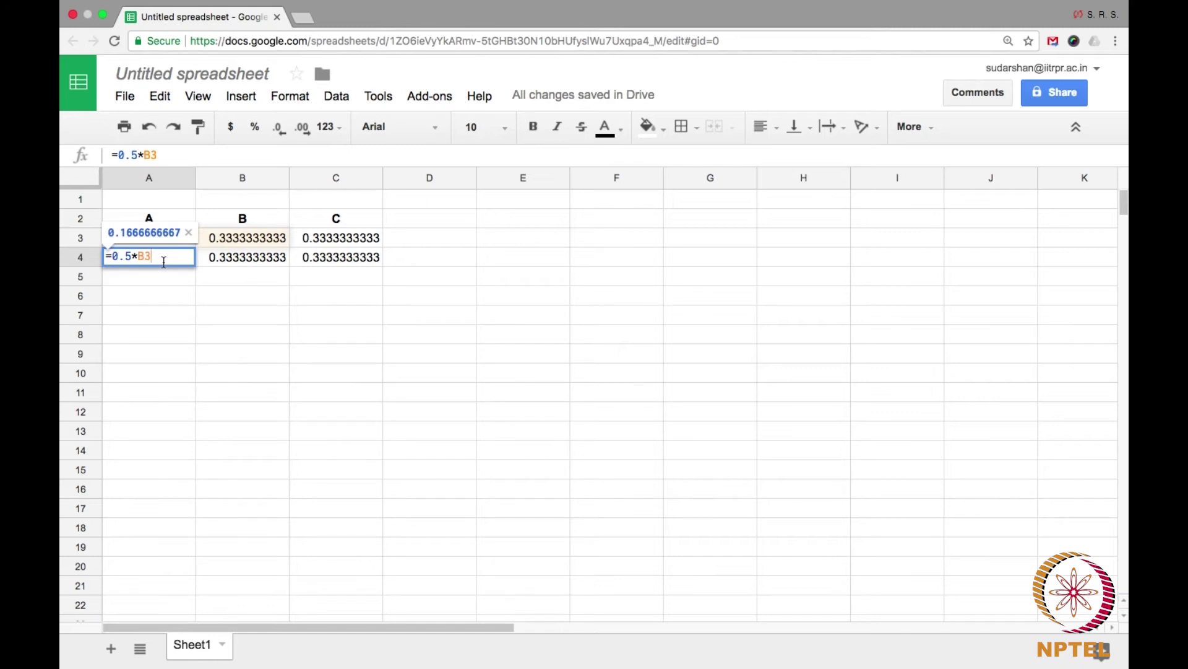
key(Return)
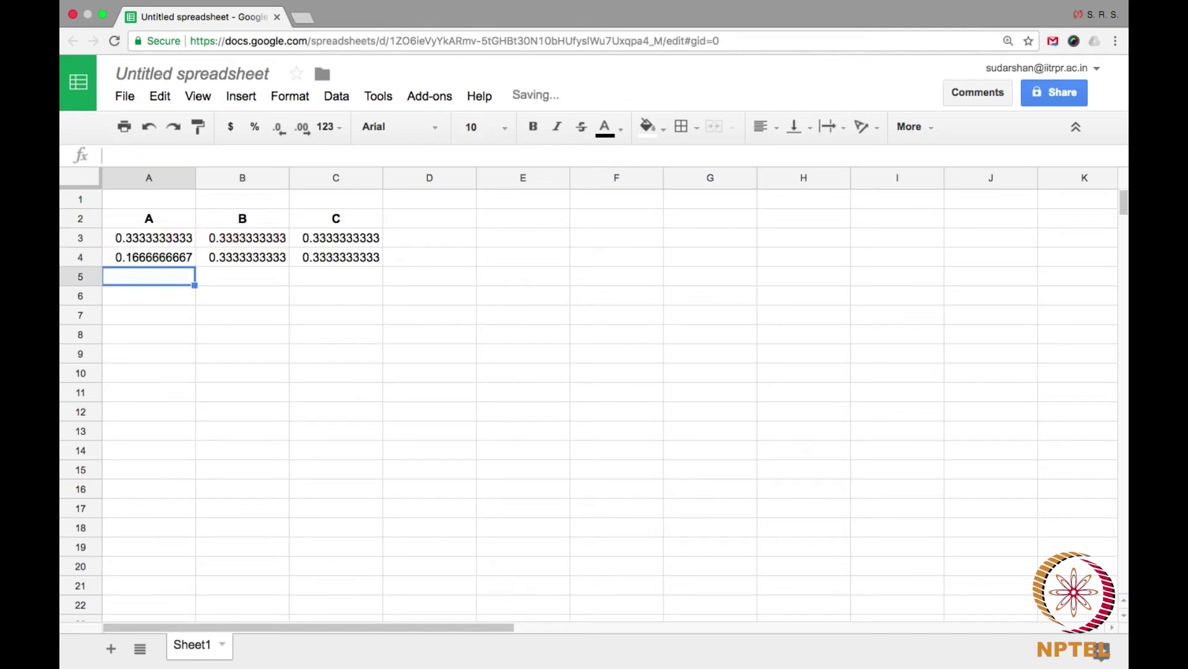
key(Up)
key(Right)
key(Right)
key(Return)
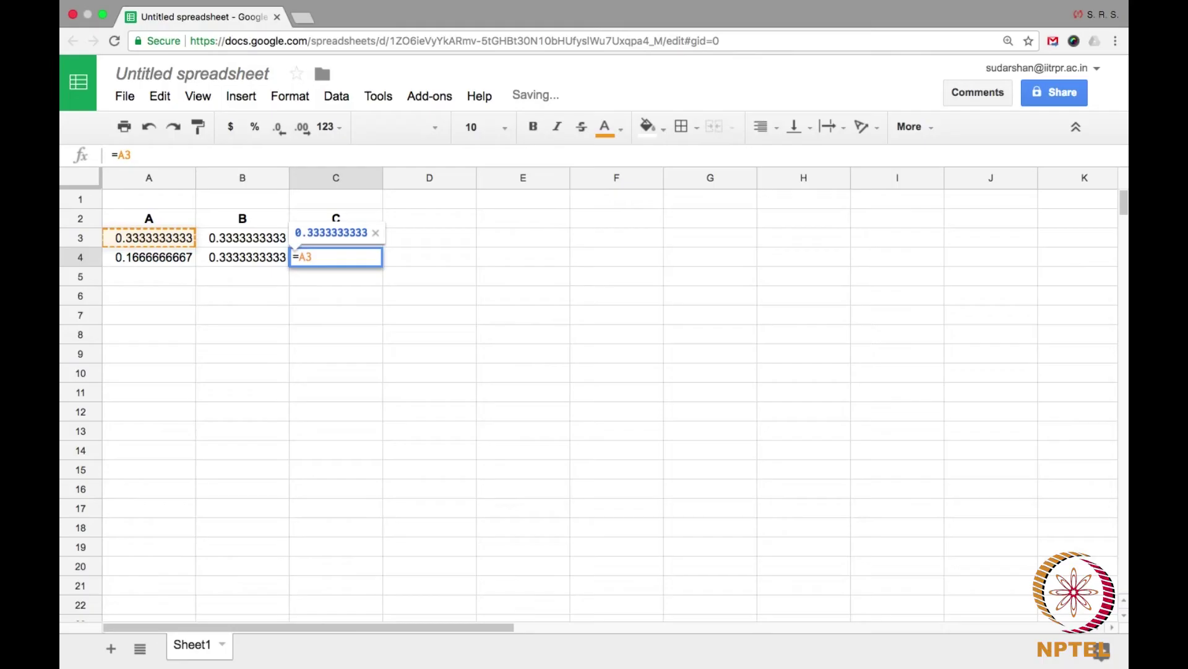
text(+()
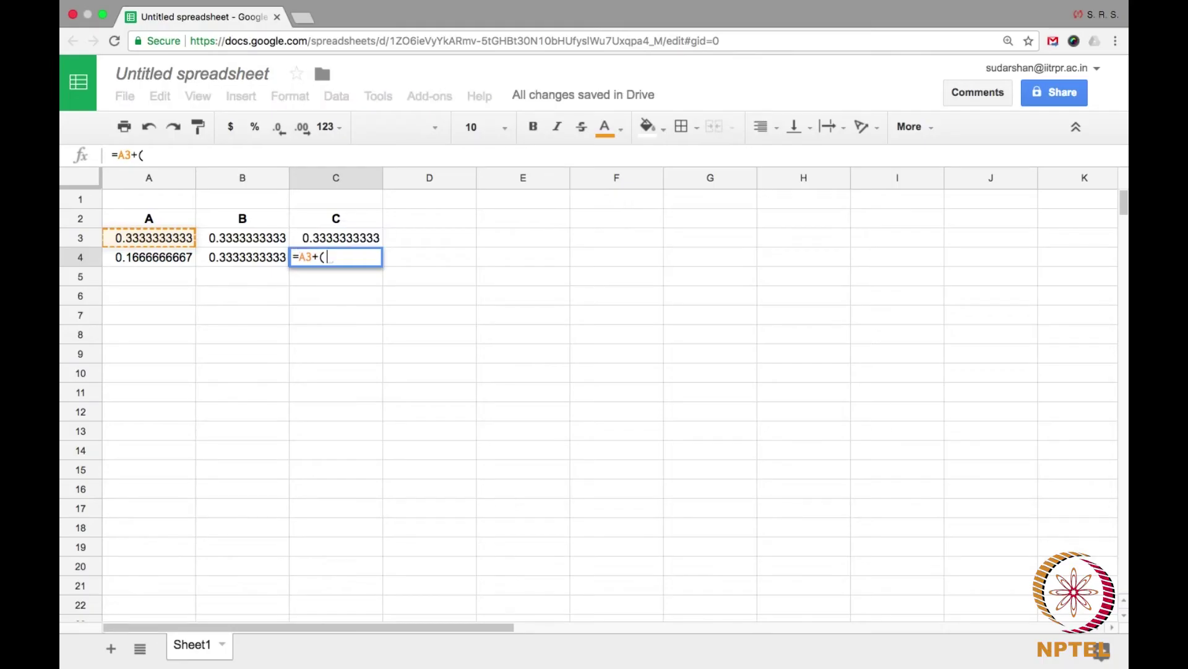
text(0.5*B)
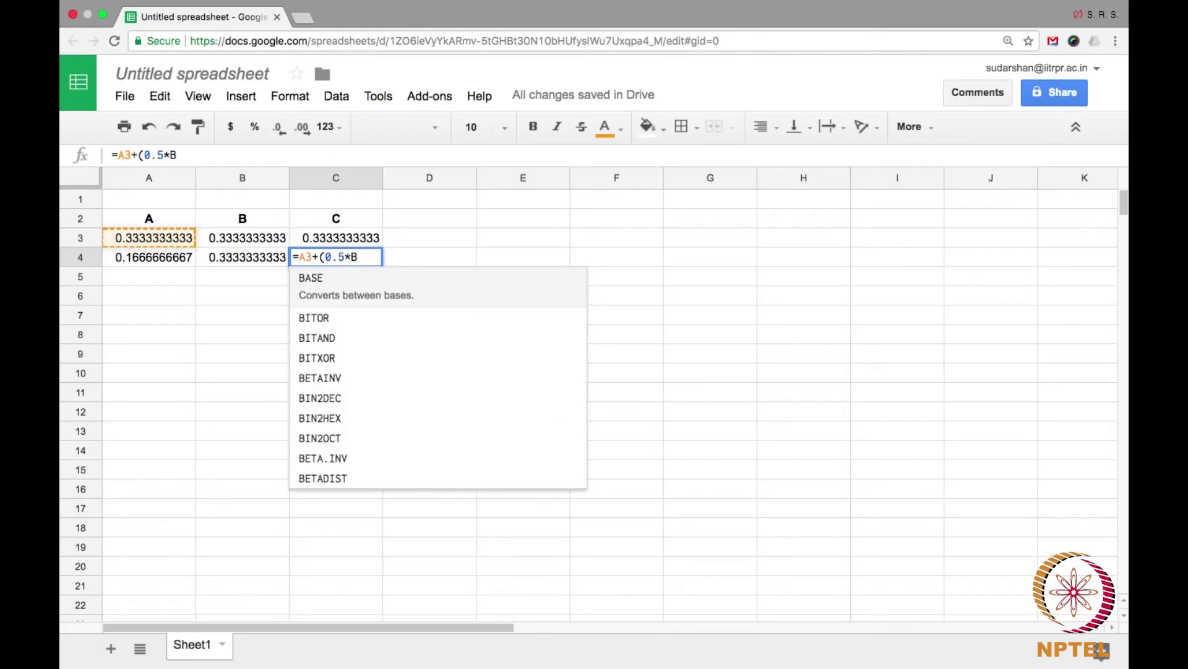
text(3))
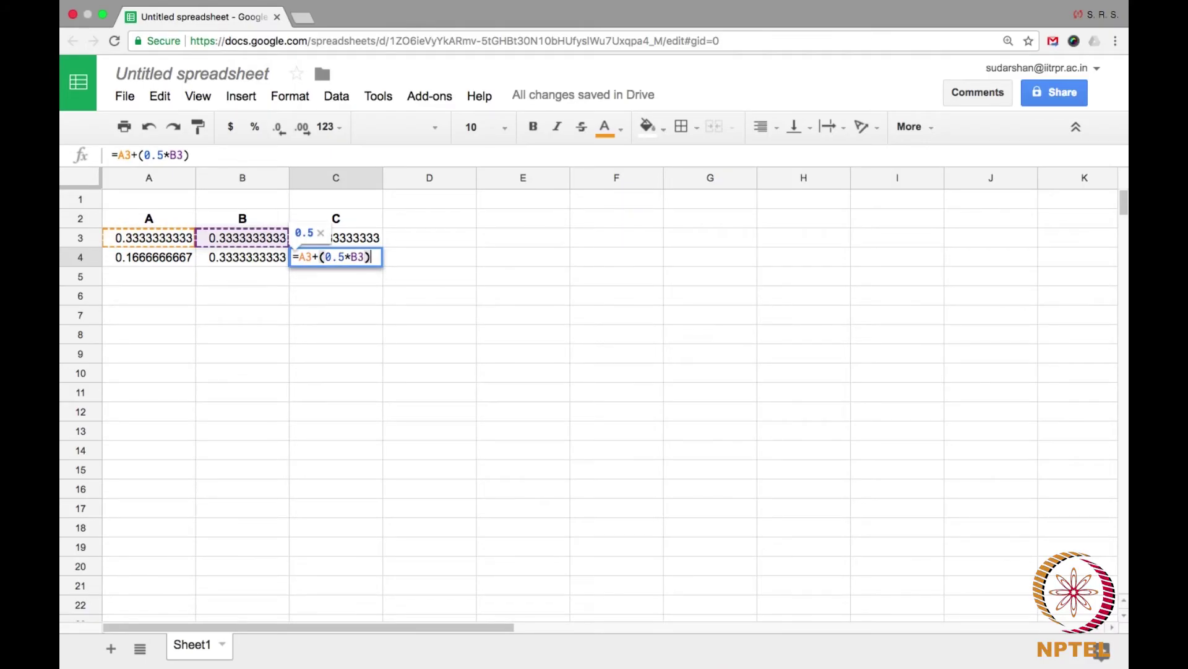
key(Return)
key(Up)
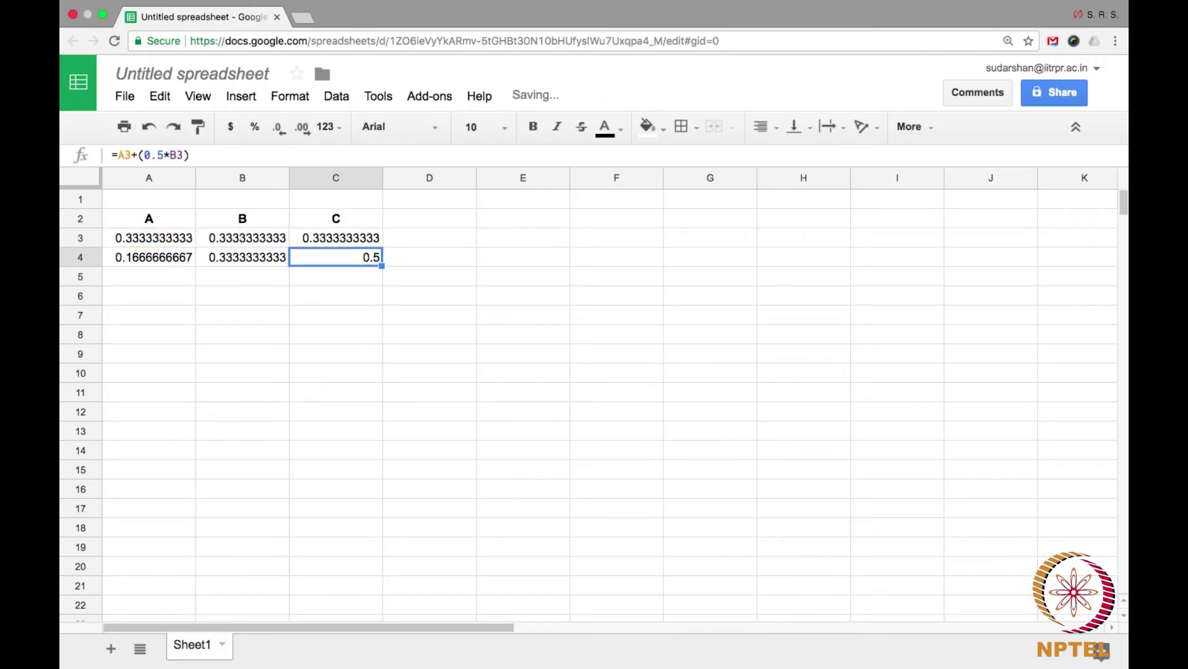
click(158, 260)
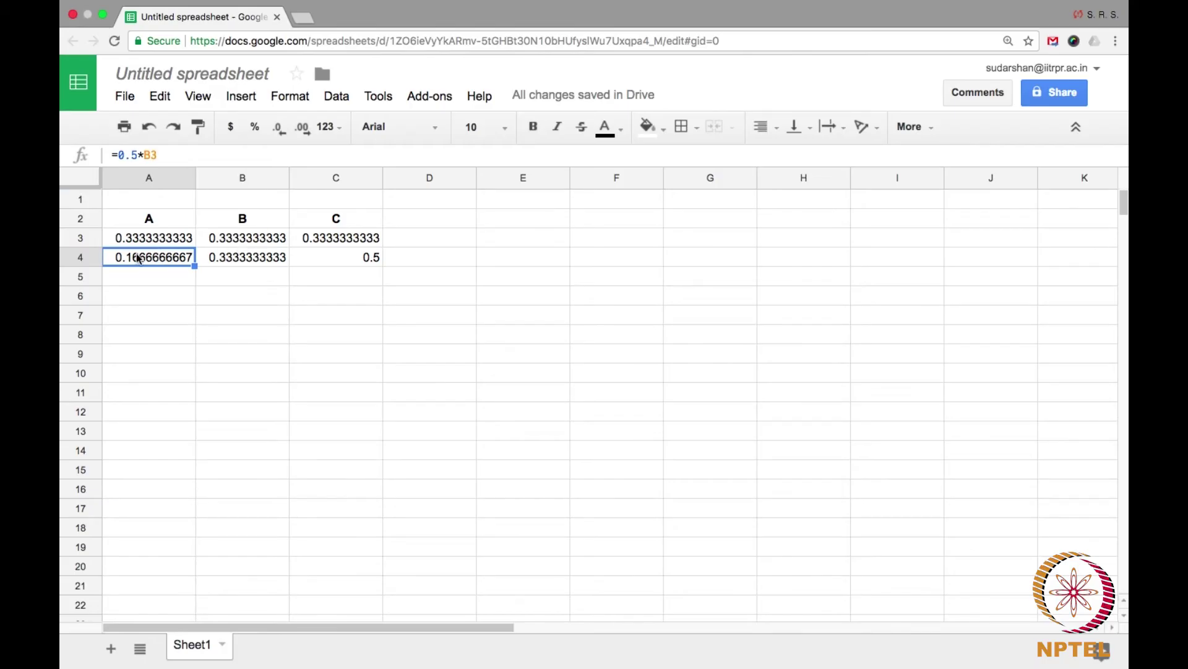
click(237, 263)
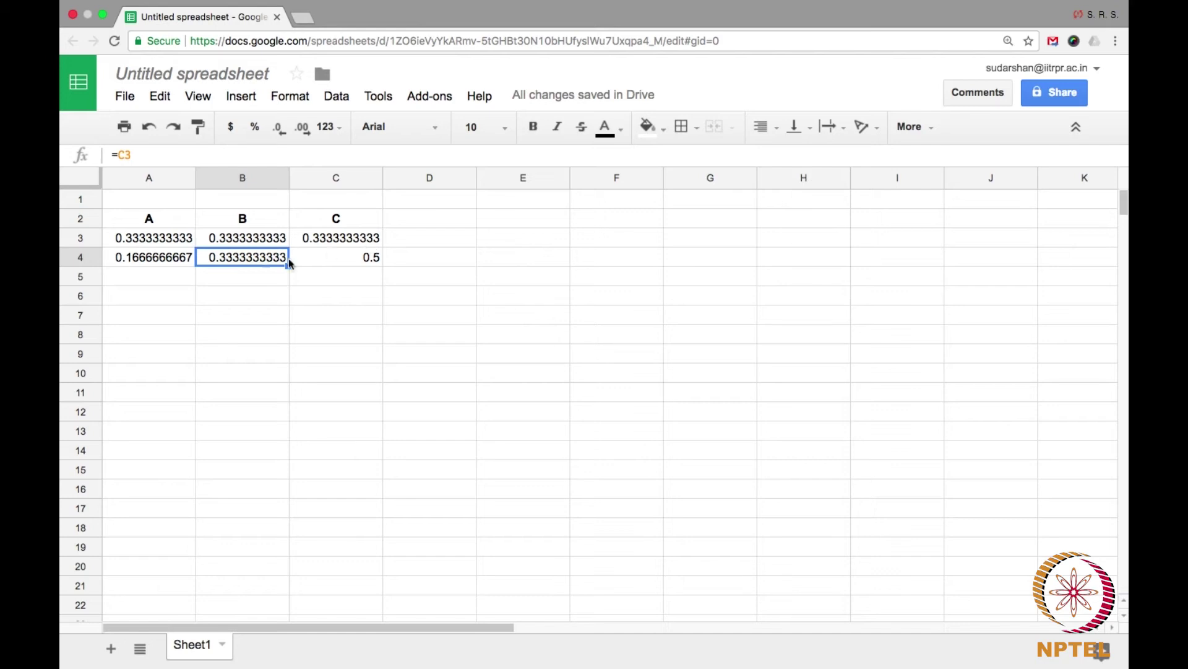
click(338, 264)
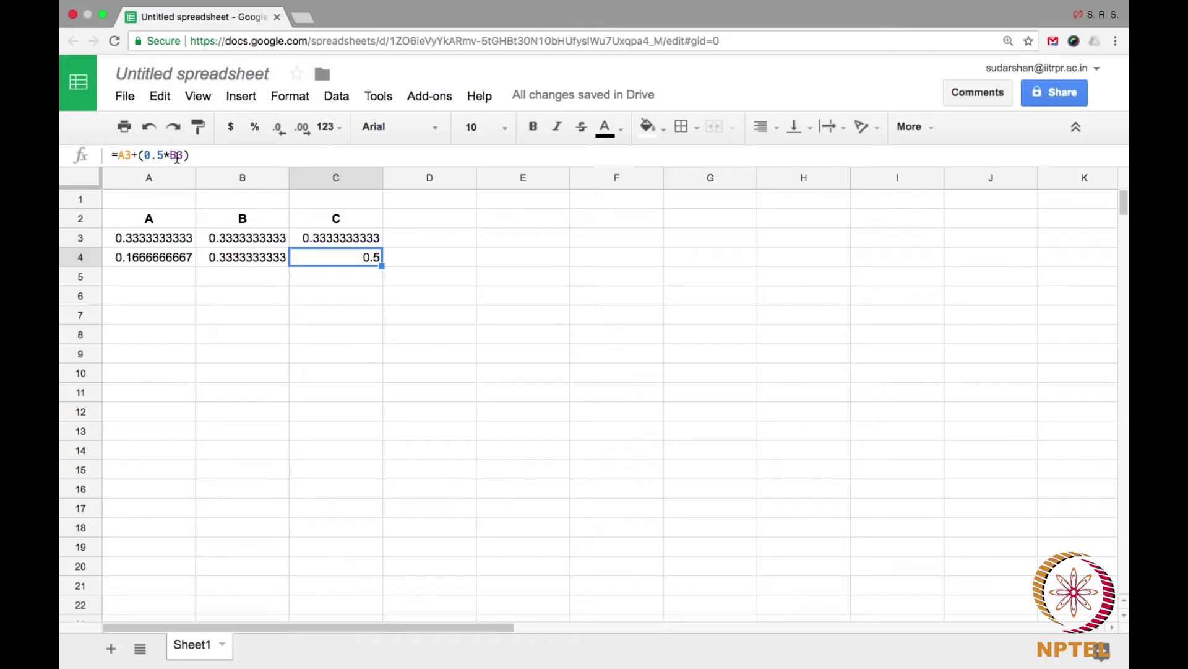
click(252, 236)
Copy A4:C4's formulas into row 5, giving 0.1666666667, 0.5 and 0.3333333333.
click(326, 262)
key(Left)
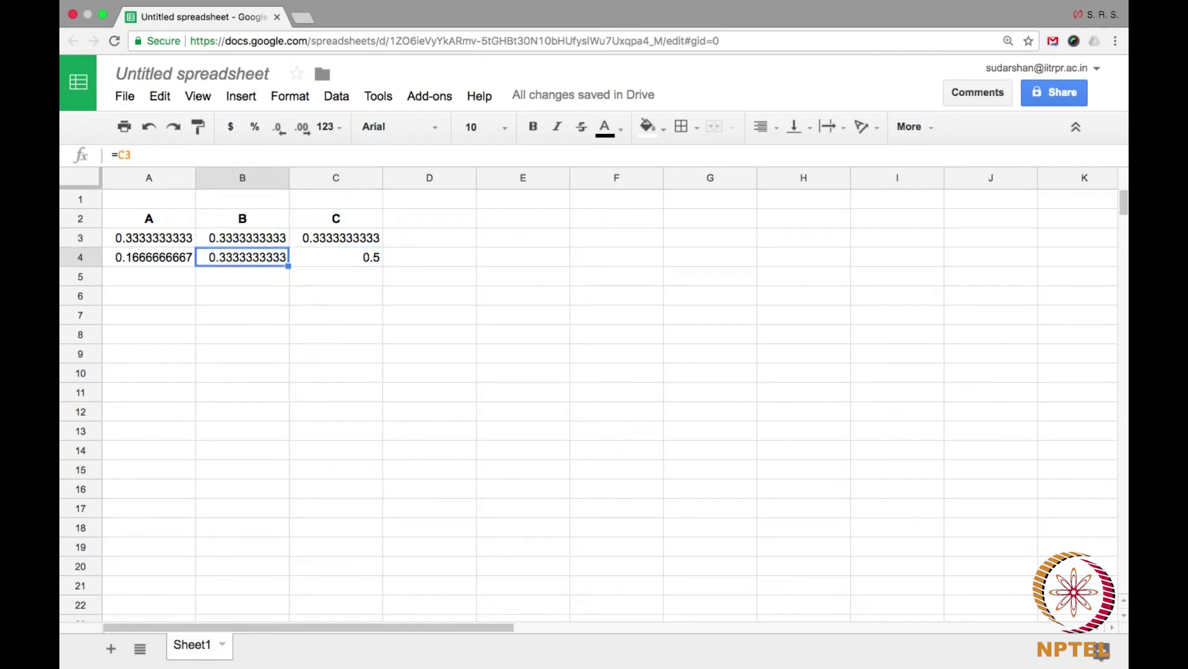
key(Left)
key(shift+Right)
key(shift+Right)
key(super+c)
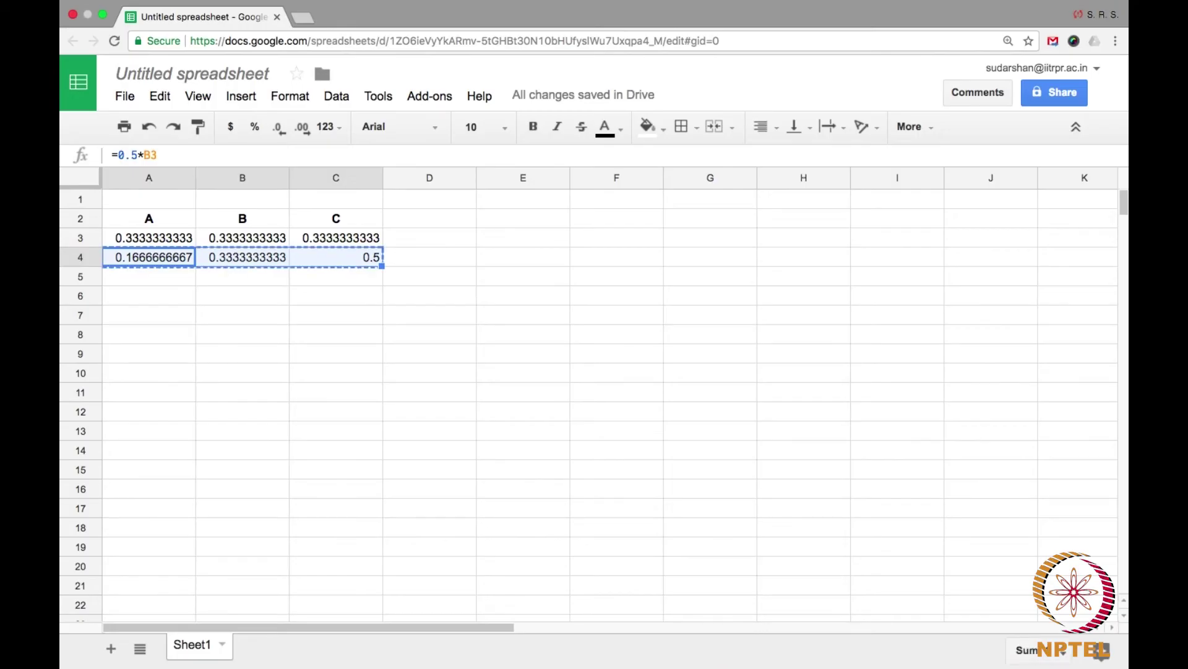
key(Down)
key(super+v)
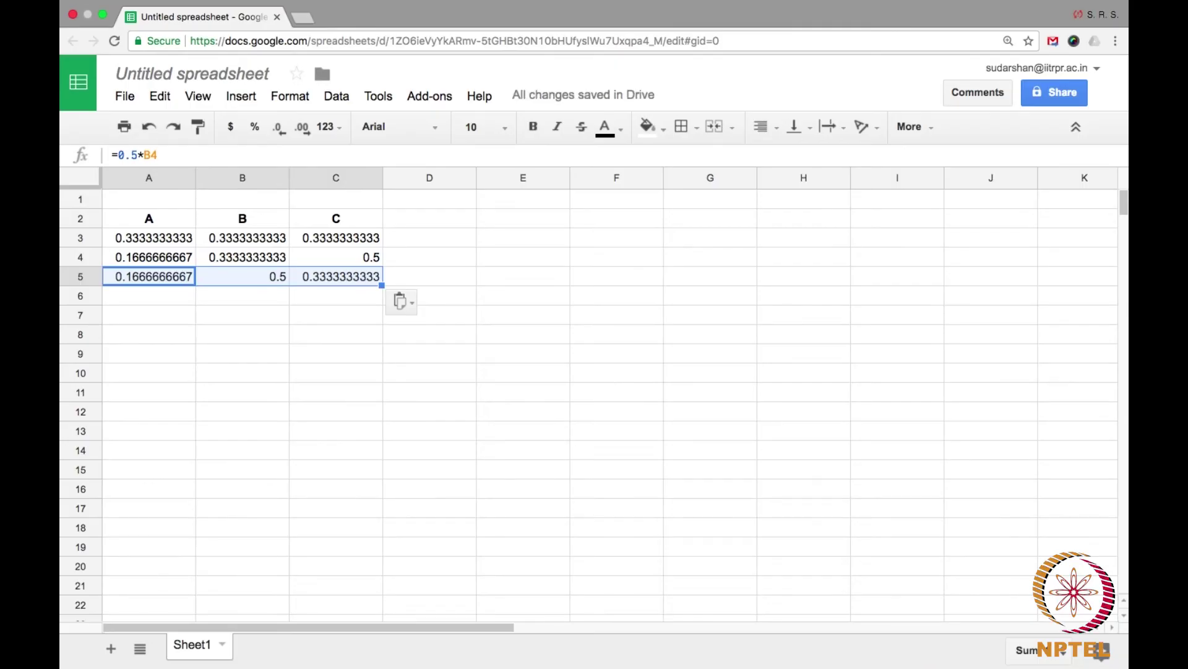
click(148, 257)
click(242, 257)
click(336, 257)
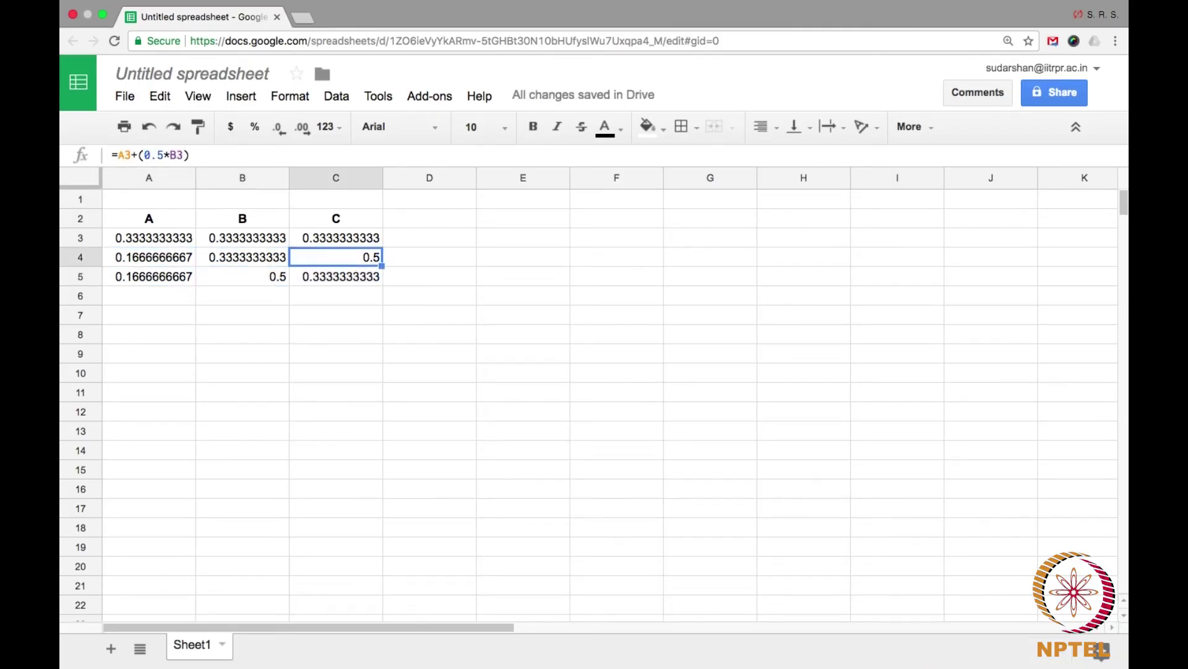
key(Left)
key(Left)
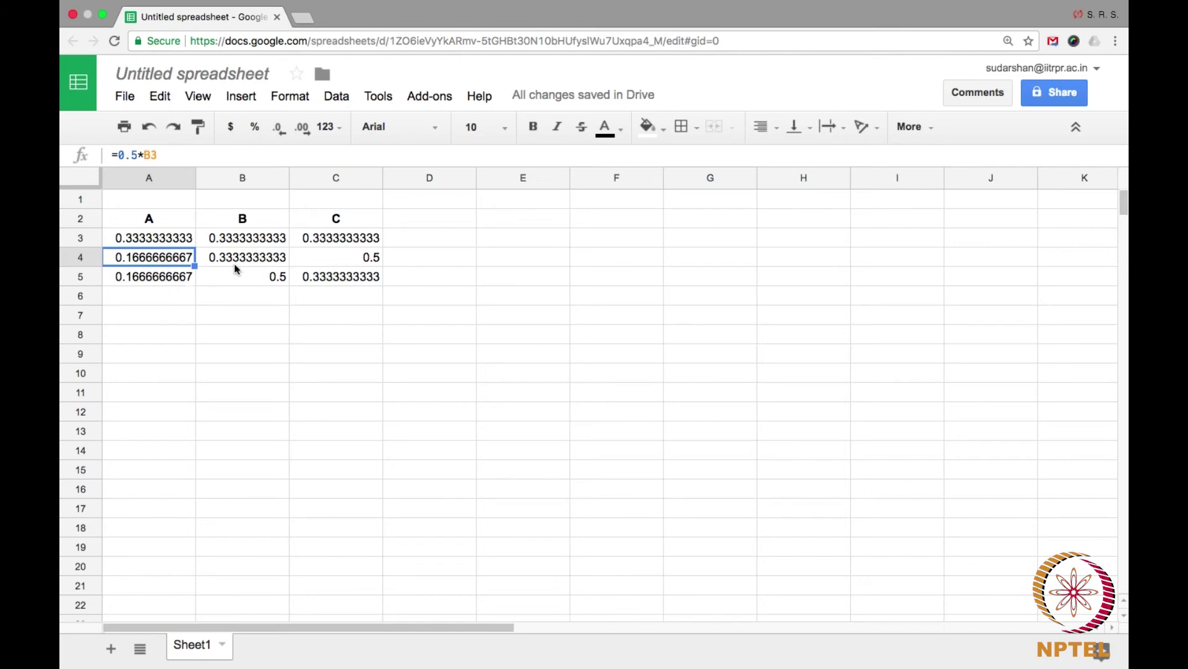
click(159, 282)
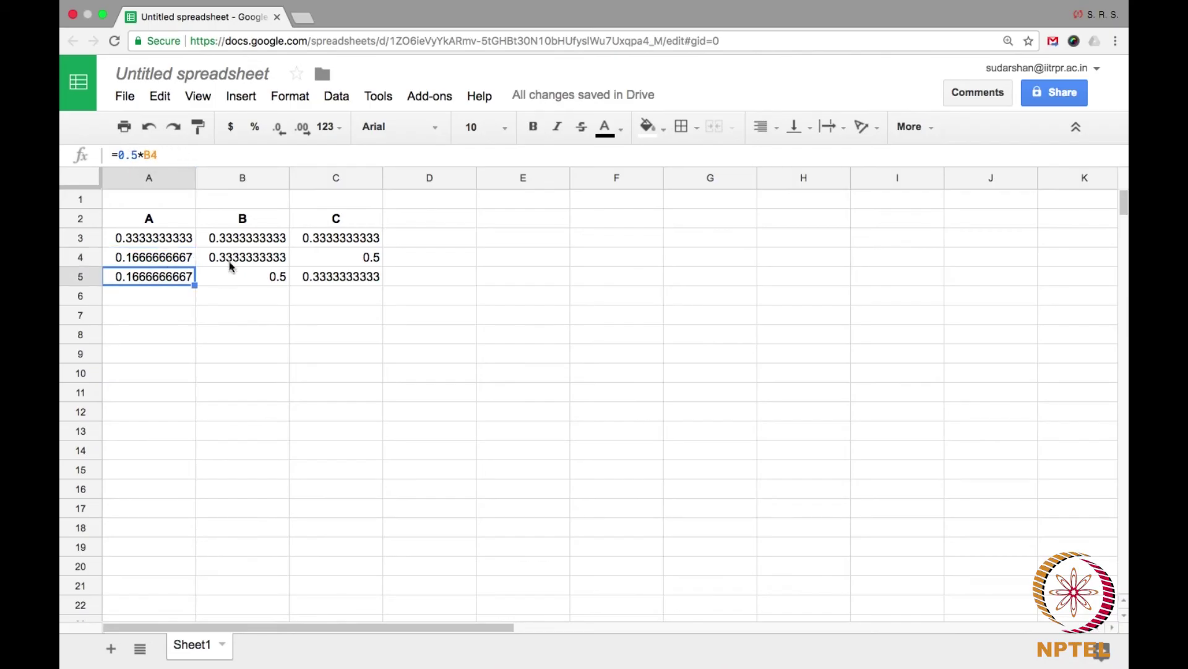
click(228, 280)
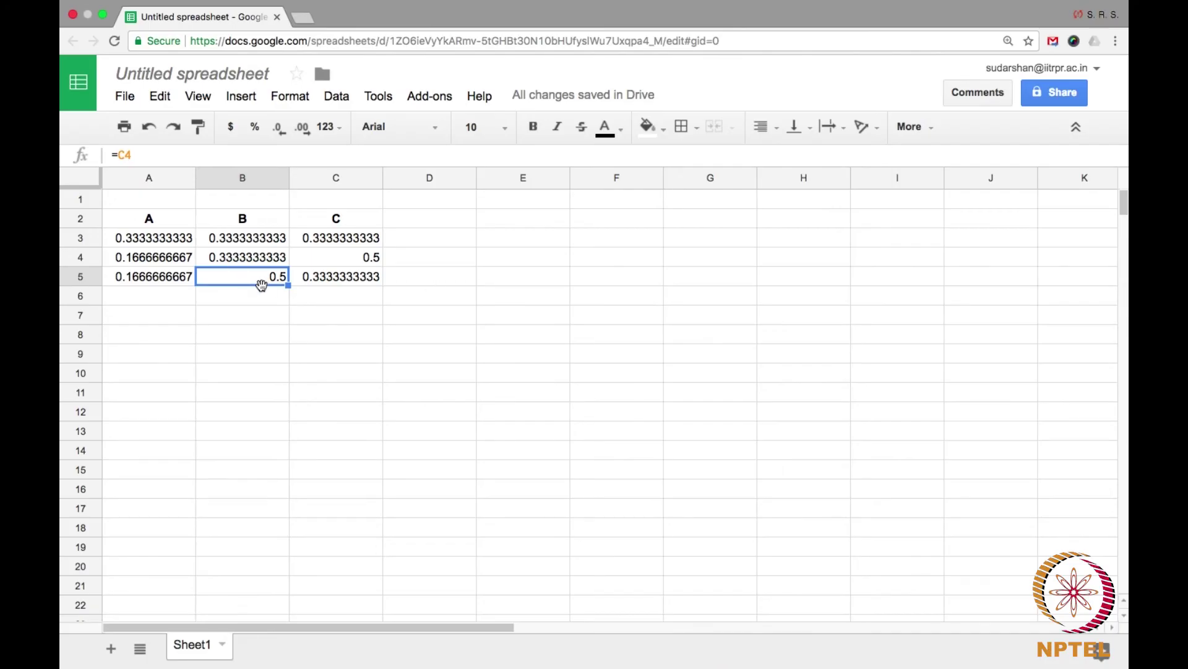
click(345, 278)
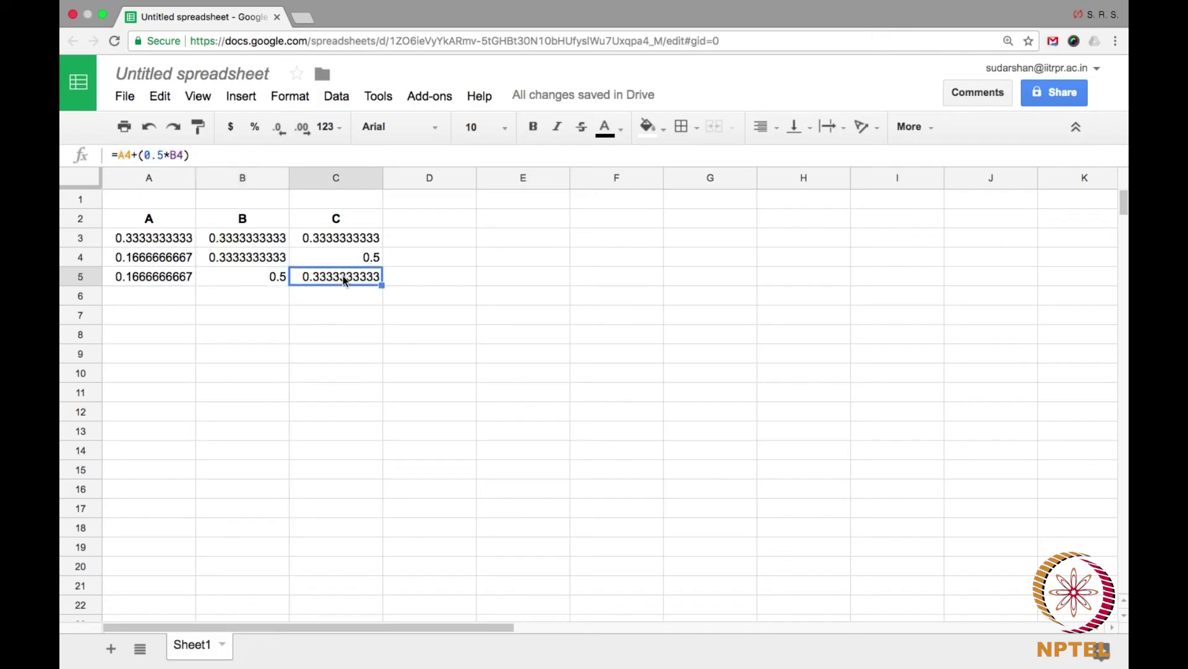
Review the column A iteration formulas down to A13.
click(149, 259)
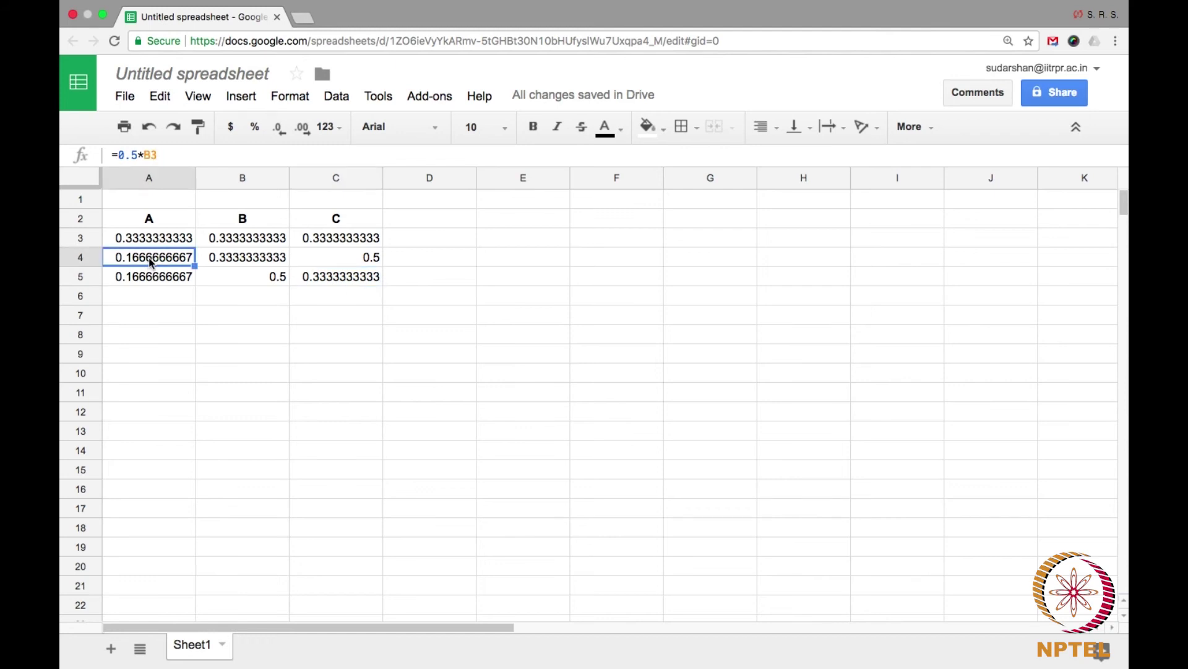
drag(148, 257, 370, 428)
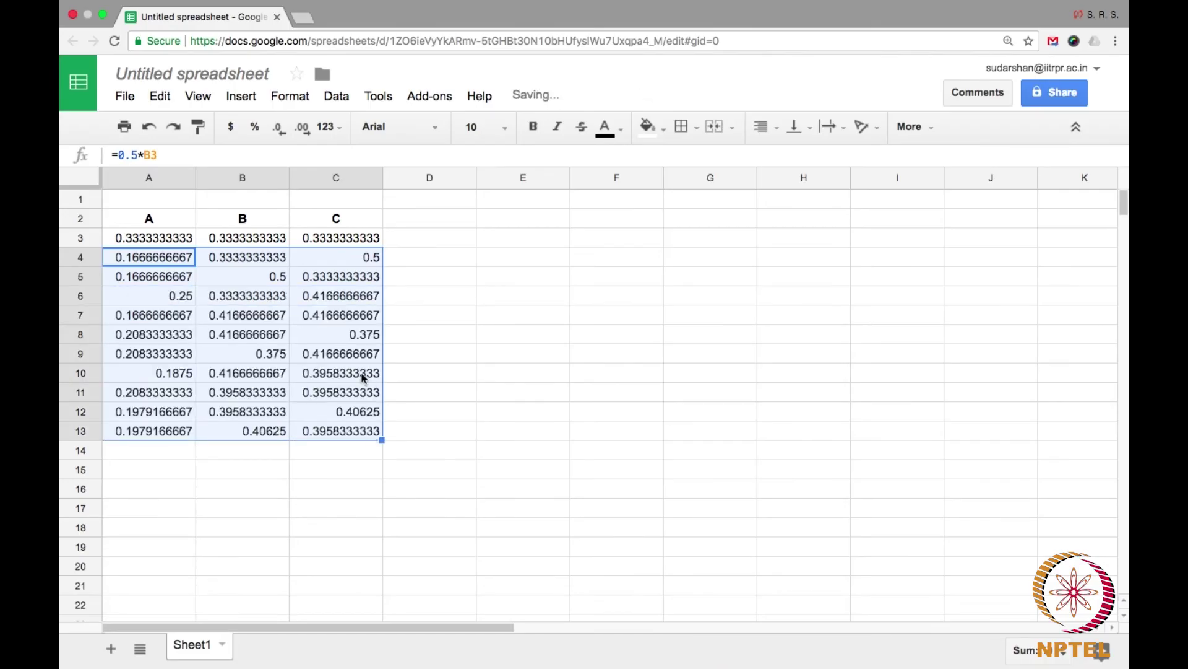
click(182, 297)
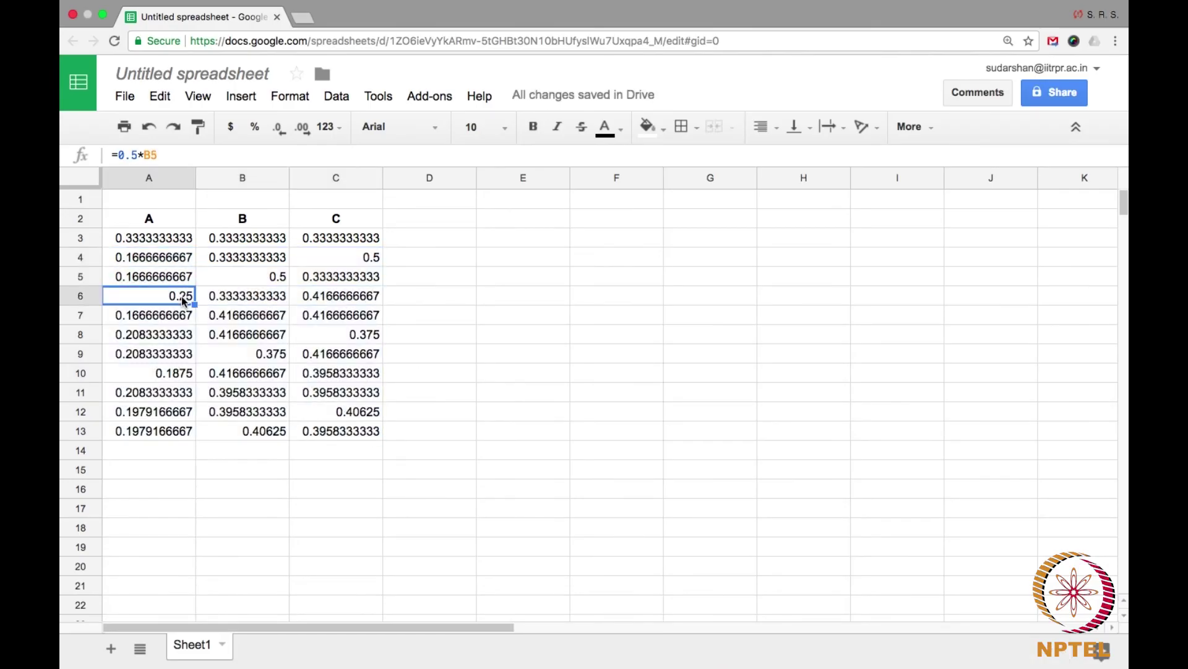
key(Up)
key(Down)
key(Down)
key(Down)
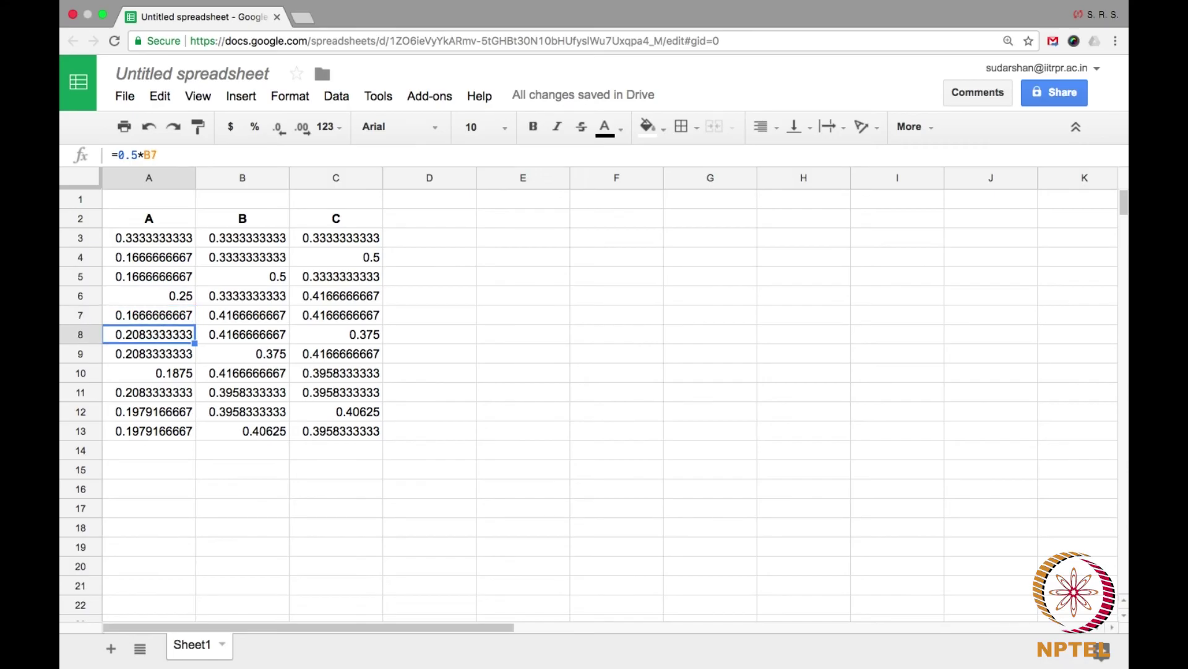
key(Down)
key(Down)
key(Down)
key(Down)
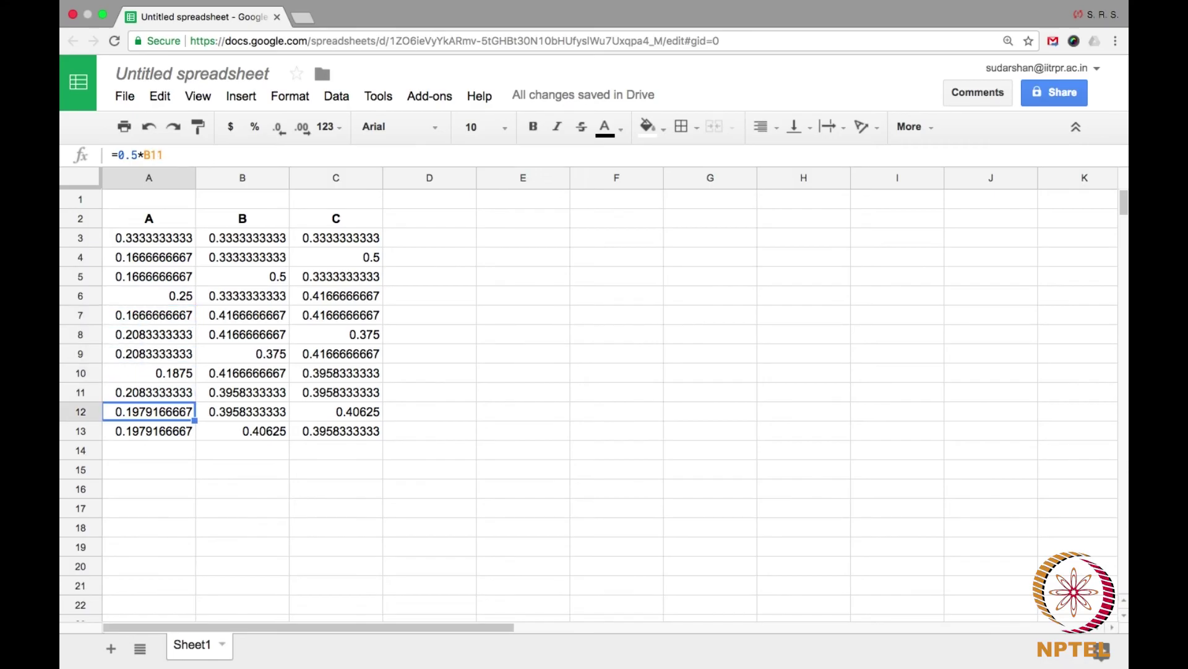
key(Down)
key(Up)
key(Down)
Compare the B13 and C13 formulas with those in the rows above.
key(Right)
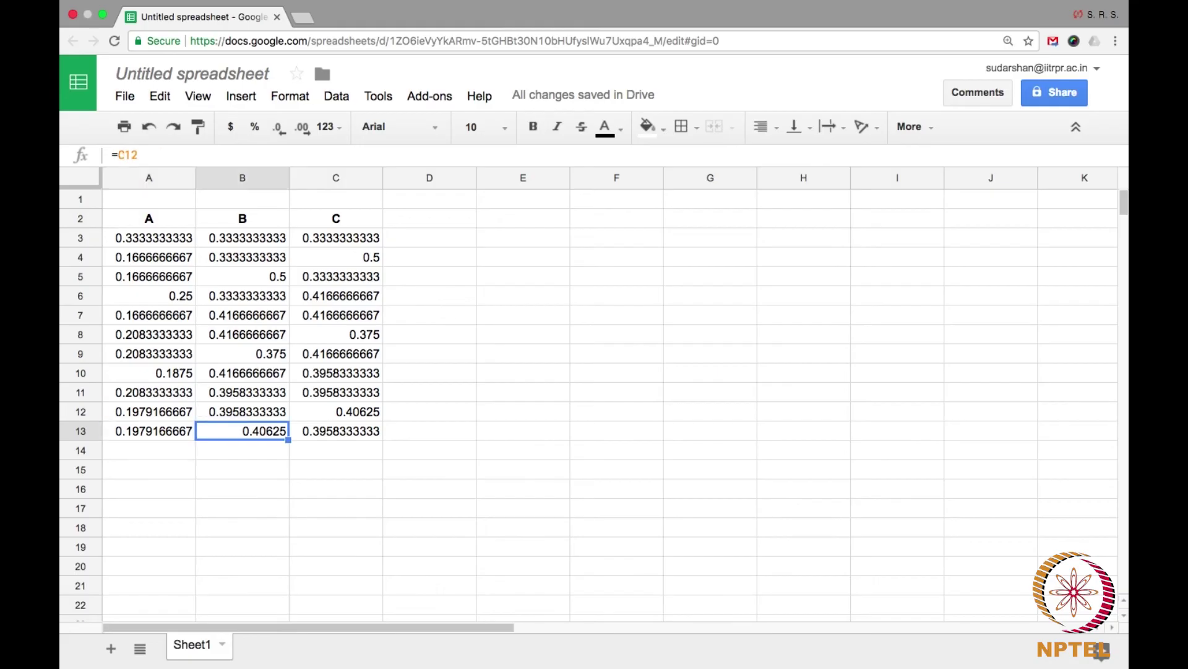
key(Up)
key(Up)
key(Down)
key(Down)
key(Right)
key(Up)
key(Up)
key(Up)
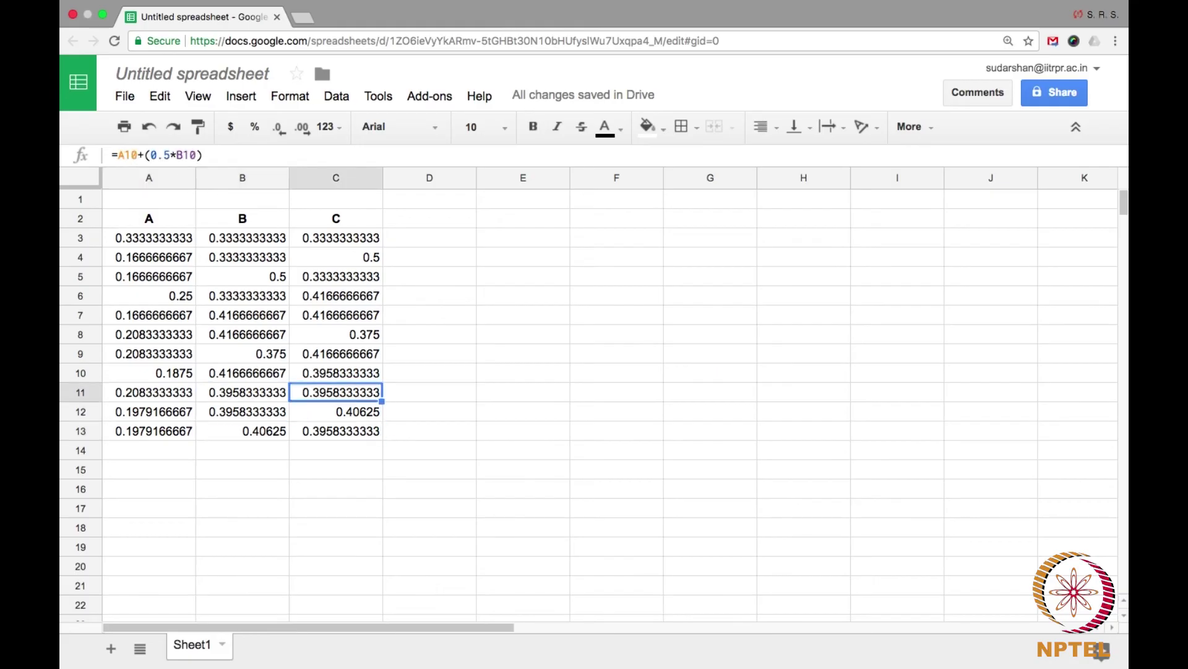
key(Down)
key(Down)
key(Down)
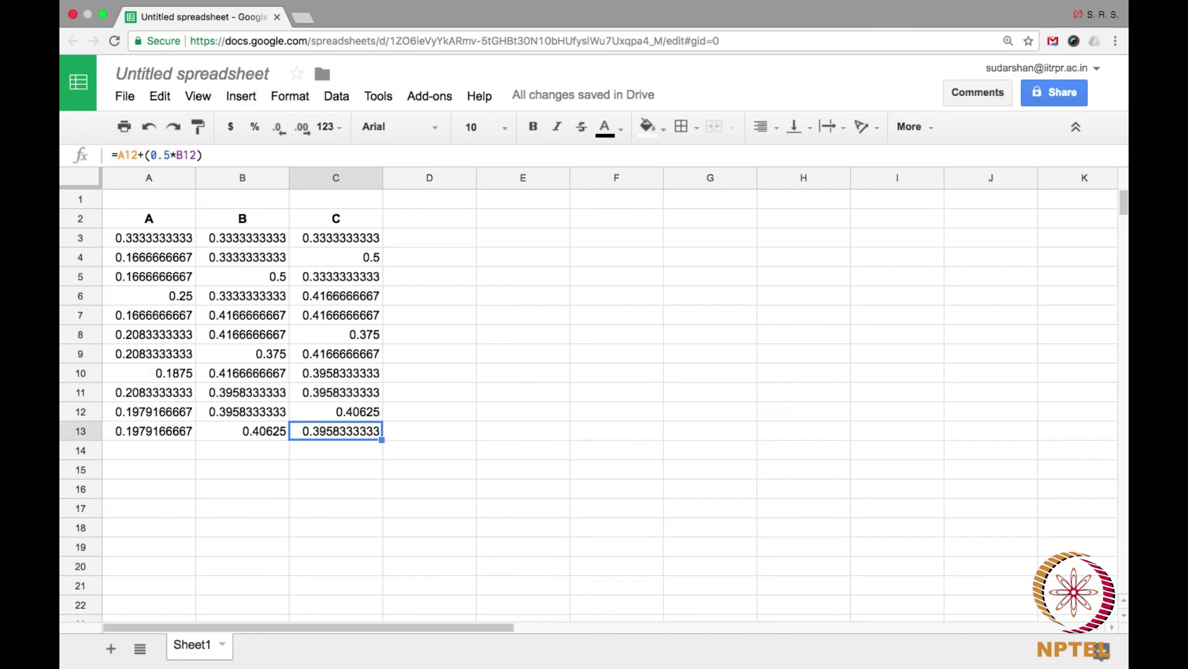
Select A10:C13 as the block to extend downward.
key(Up)
key(Up)
key(Up)
key(Left)
key(Left)
key(Right)
key(Right)
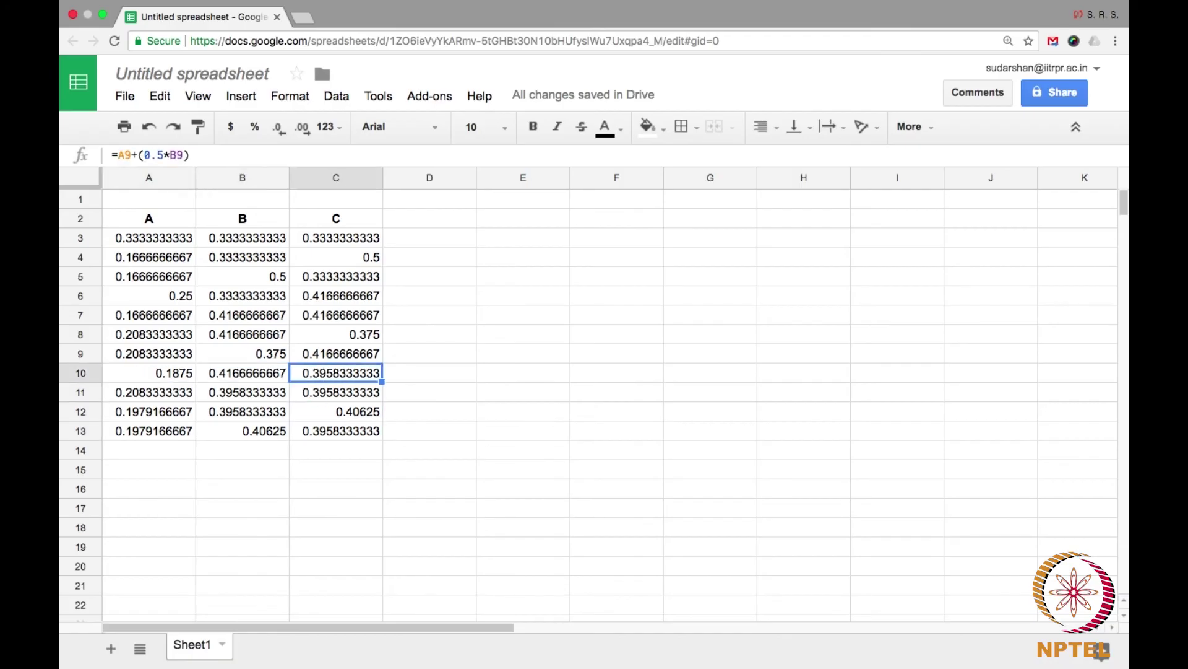
key(Left)
key(Left)
key(shift+Right)
key(shift+Right)
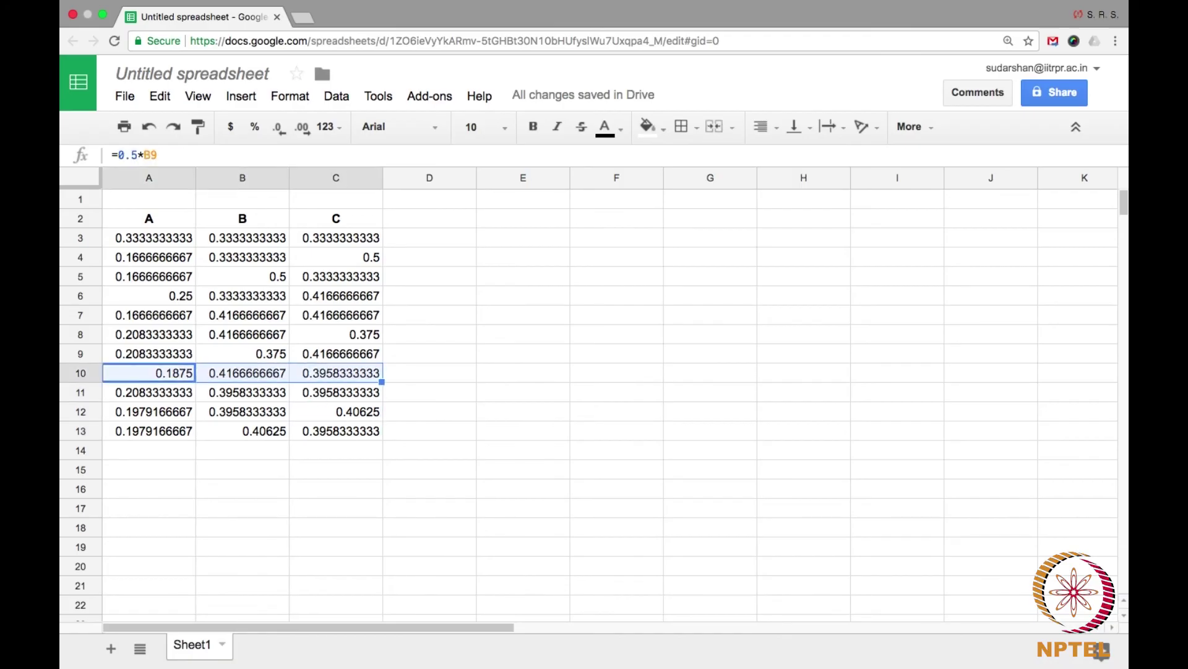
key(shift+Down)
key(shift+Down)
key(shift+Down)
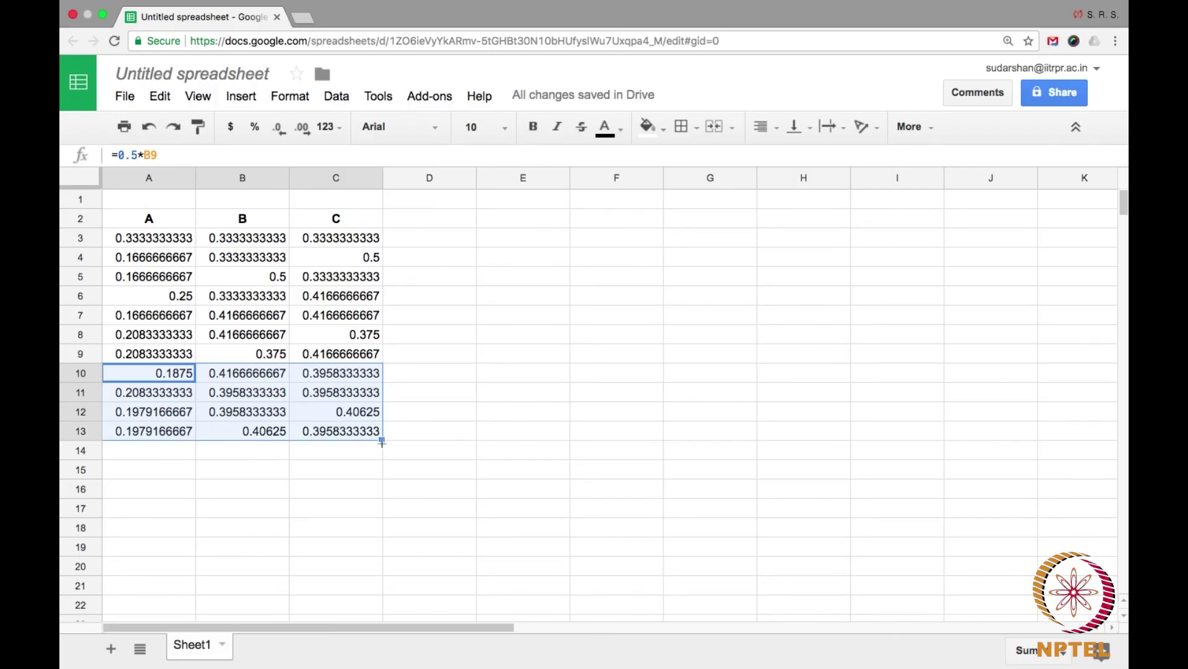
Autofill the iteration formulas from A10:C13 down to row 41.
drag(382, 441, 384, 611)
scroll(440, 515, down, 5)
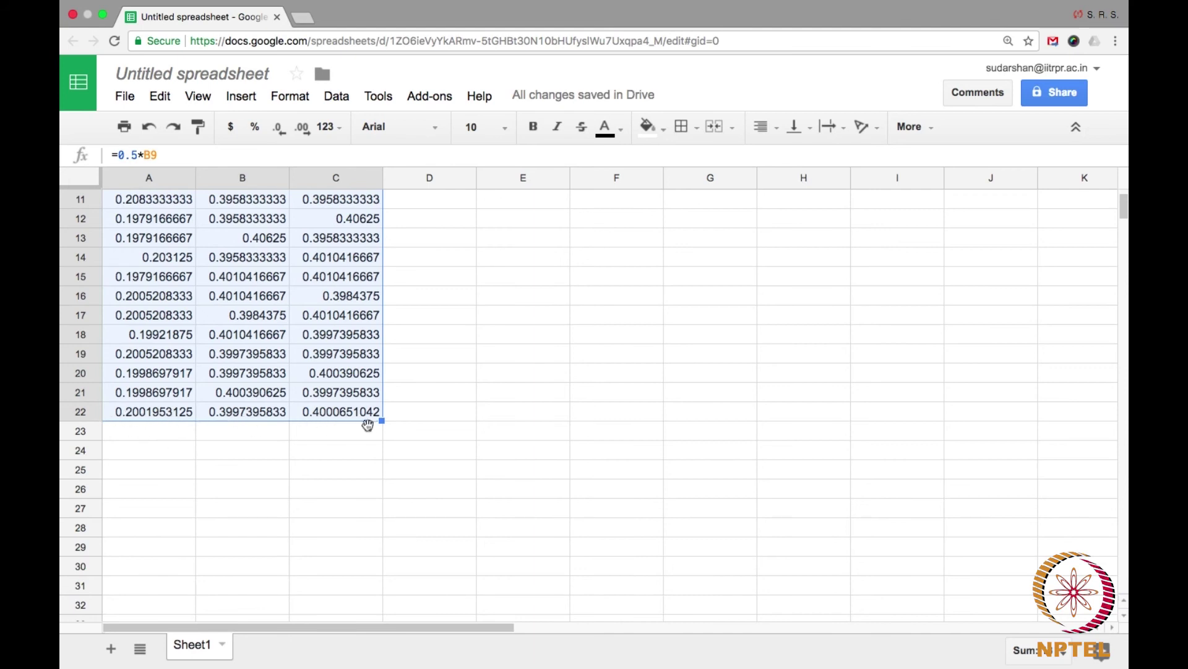
drag(382, 420, 356, 547)
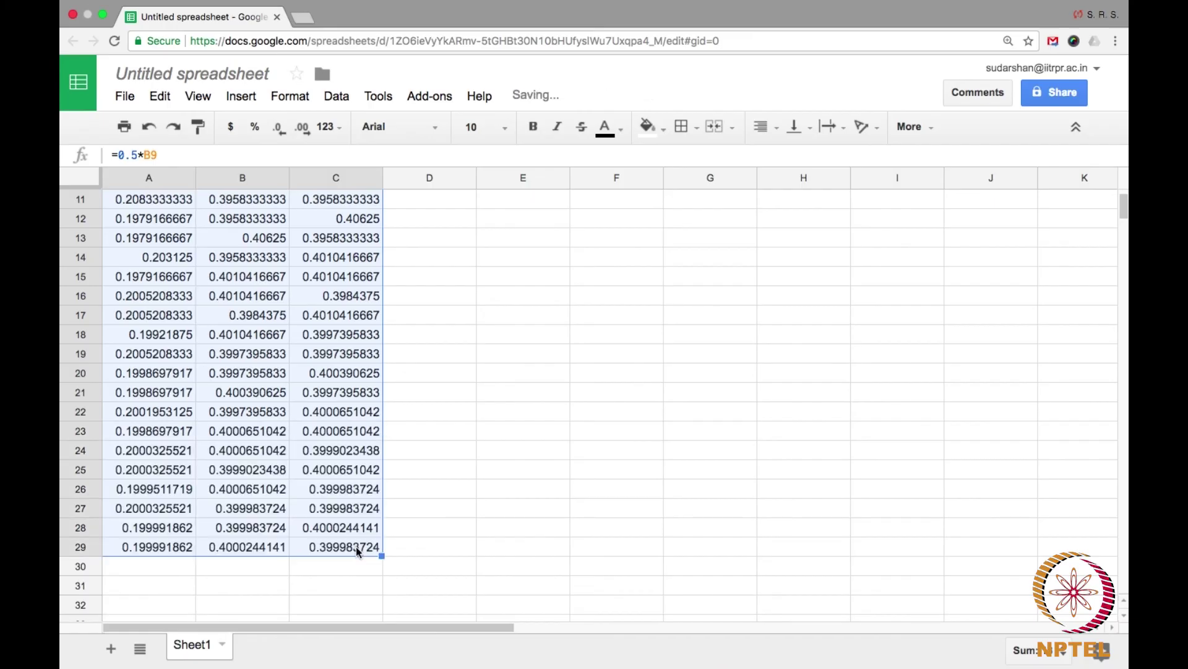
scroll(425, 510, down, 2)
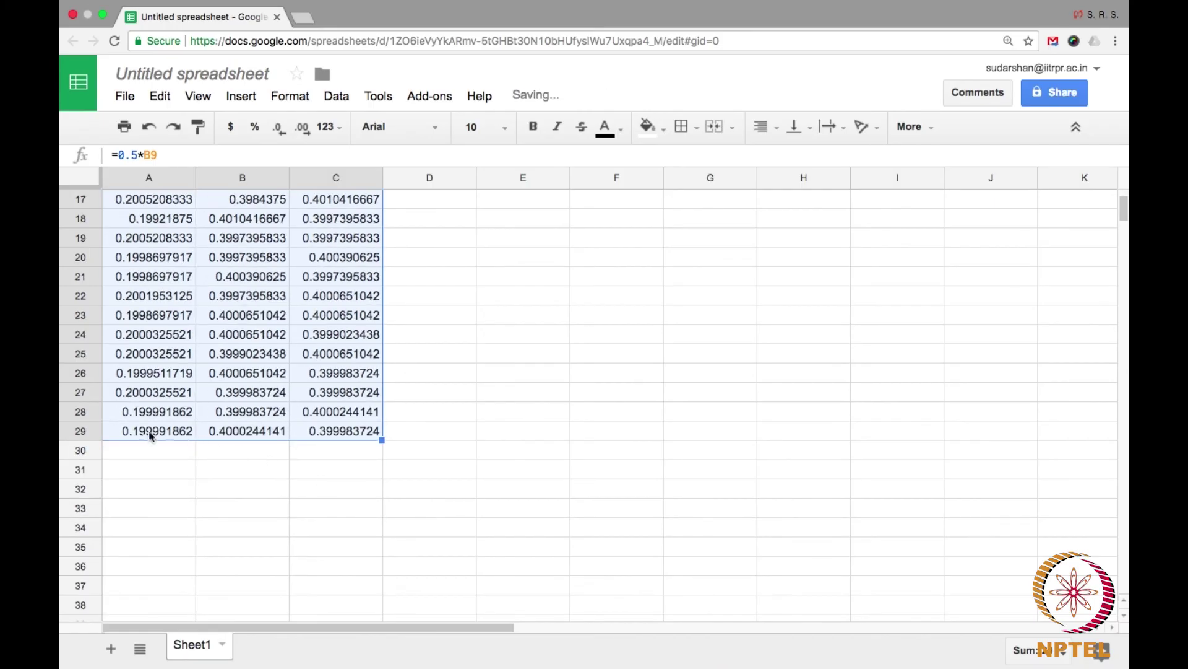
drag(382, 439, 374, 536)
scroll(502, 509, down, 3)
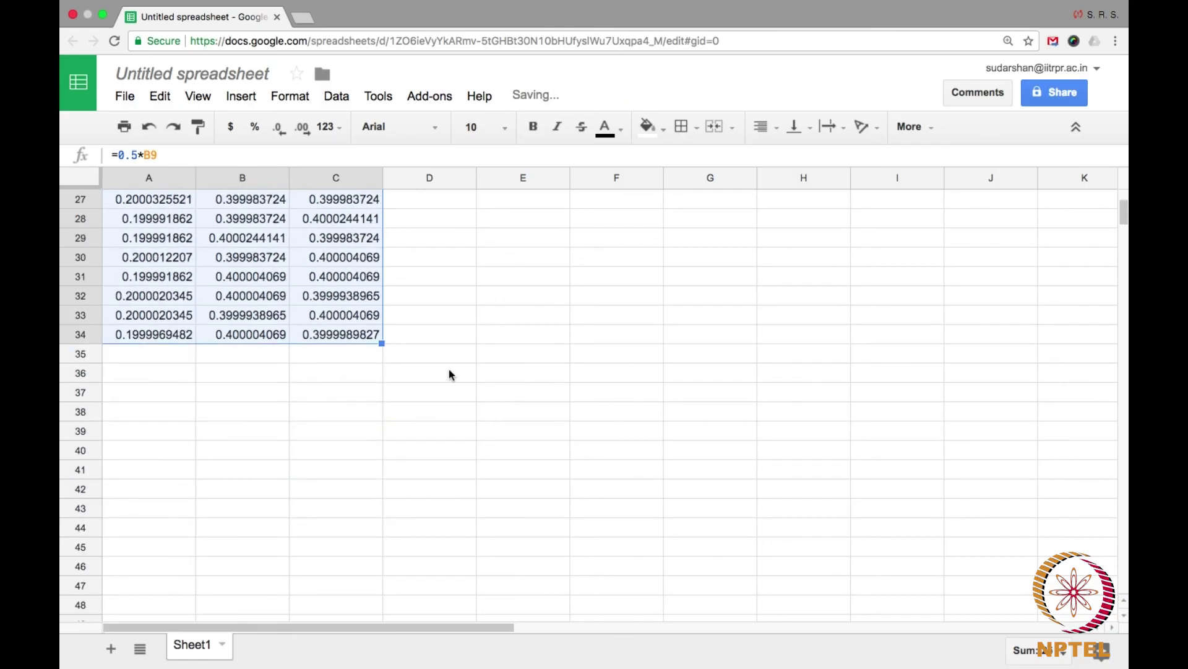
drag(382, 343, 379, 477)
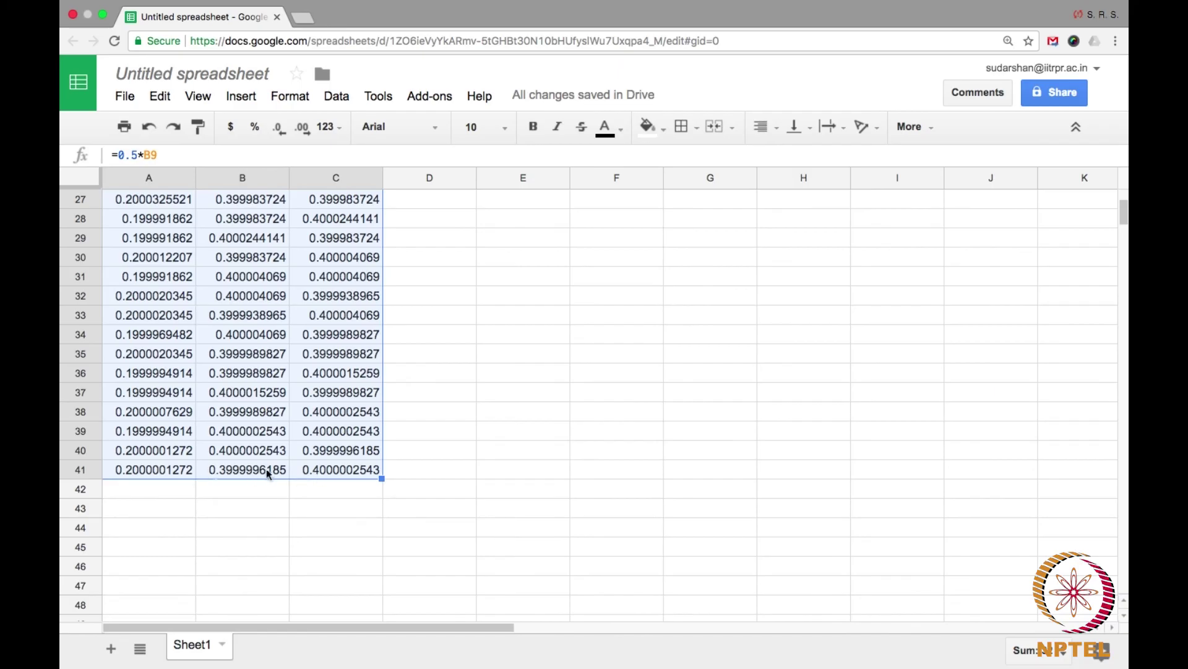
Continue autofilling down to row 71, where values settle at 0.2, 0.4, 0.4.
drag(383, 479, 358, 570)
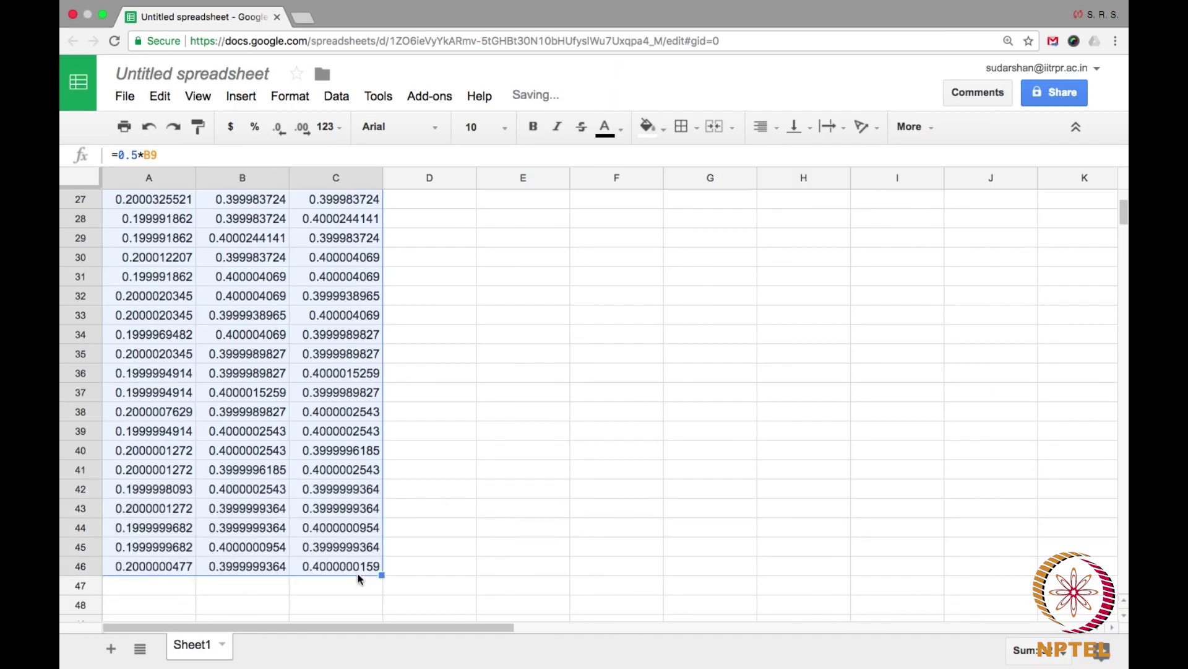
scroll(471, 548, down, 3)
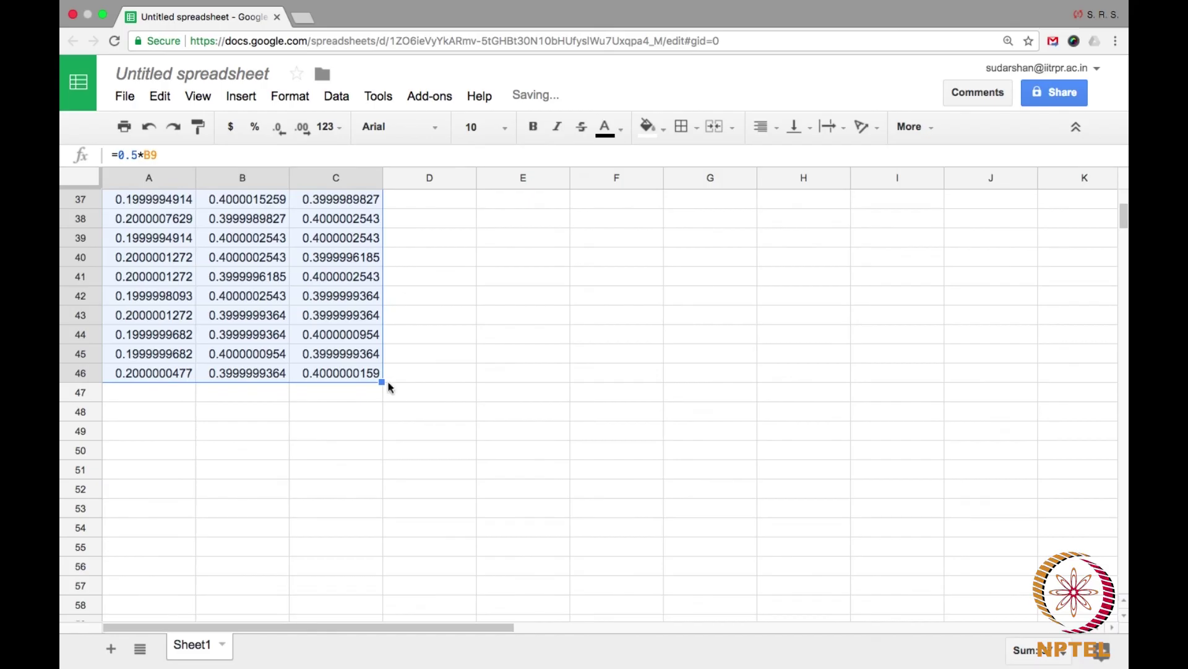
drag(382, 382, 379, 546)
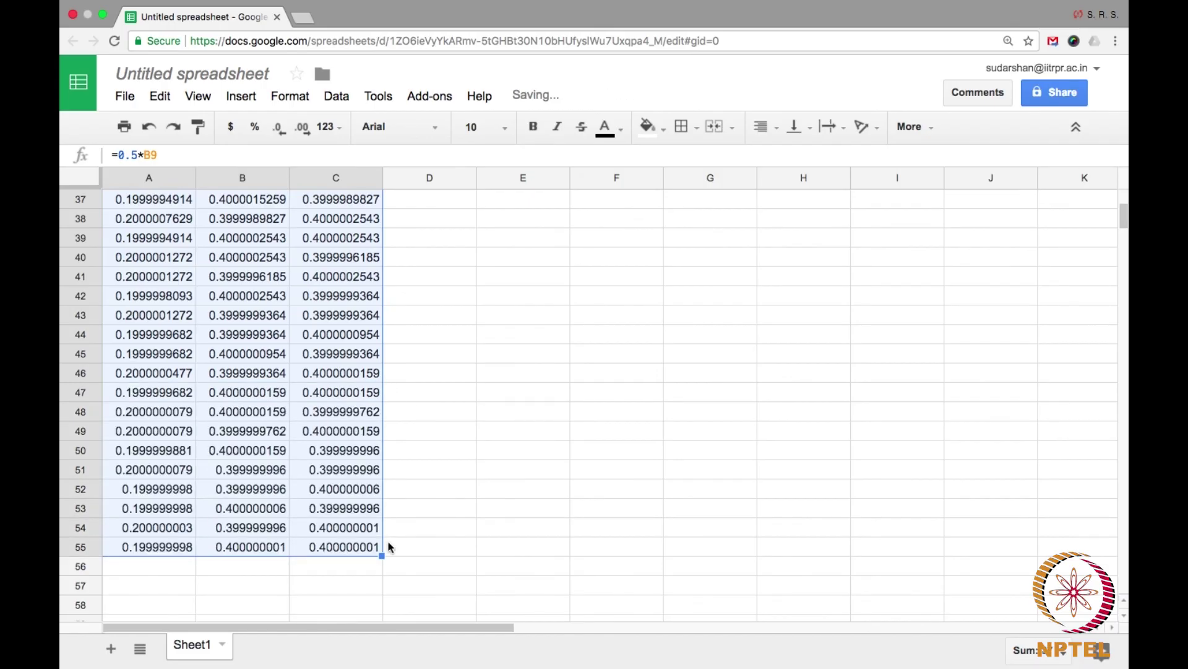
scroll(477, 508, down, 2)
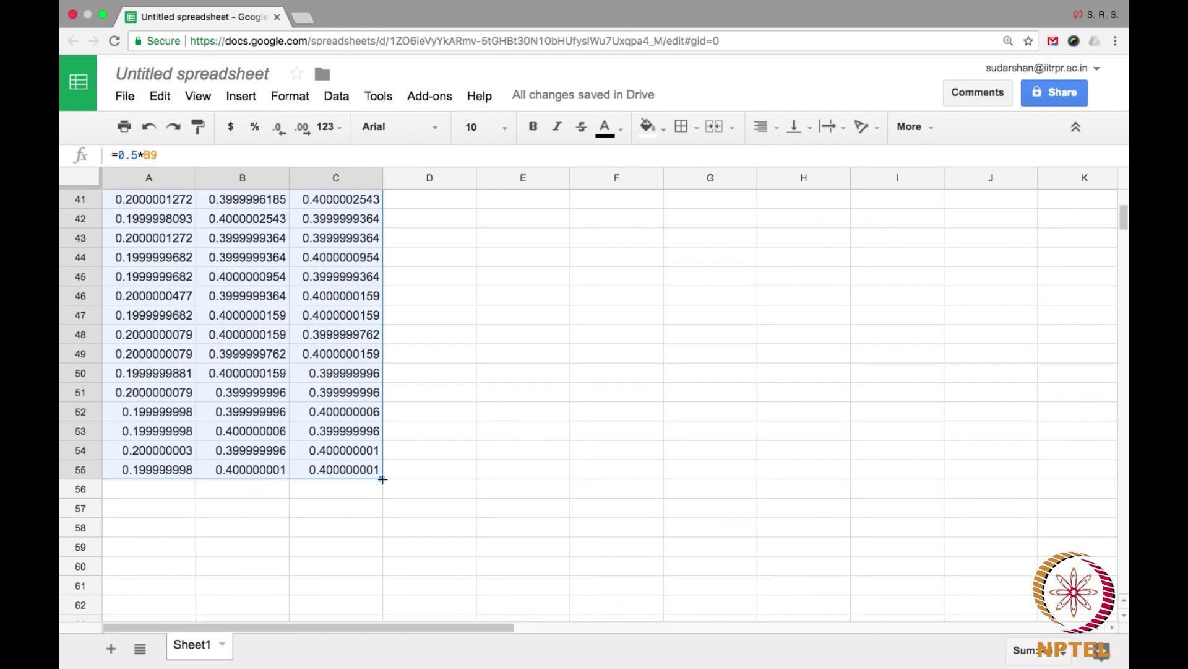
drag(382, 478, 380, 589)
scroll(417, 539, down, 4)
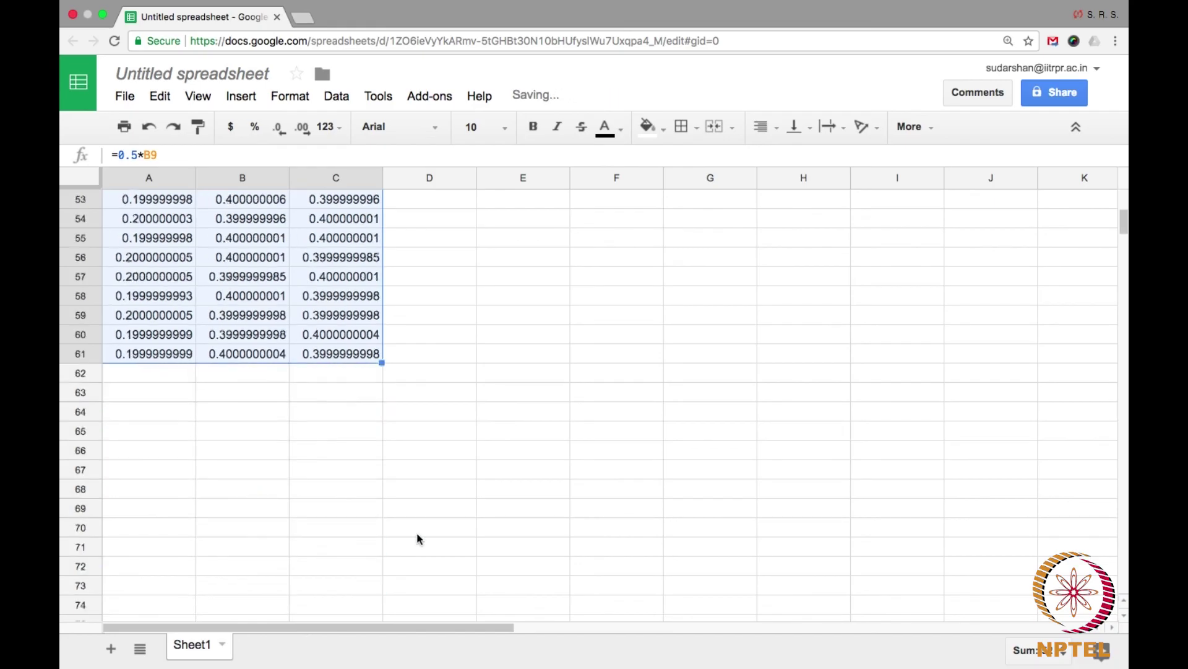
drag(382, 363, 335, 550)
scroll(465, 461, down, 2)
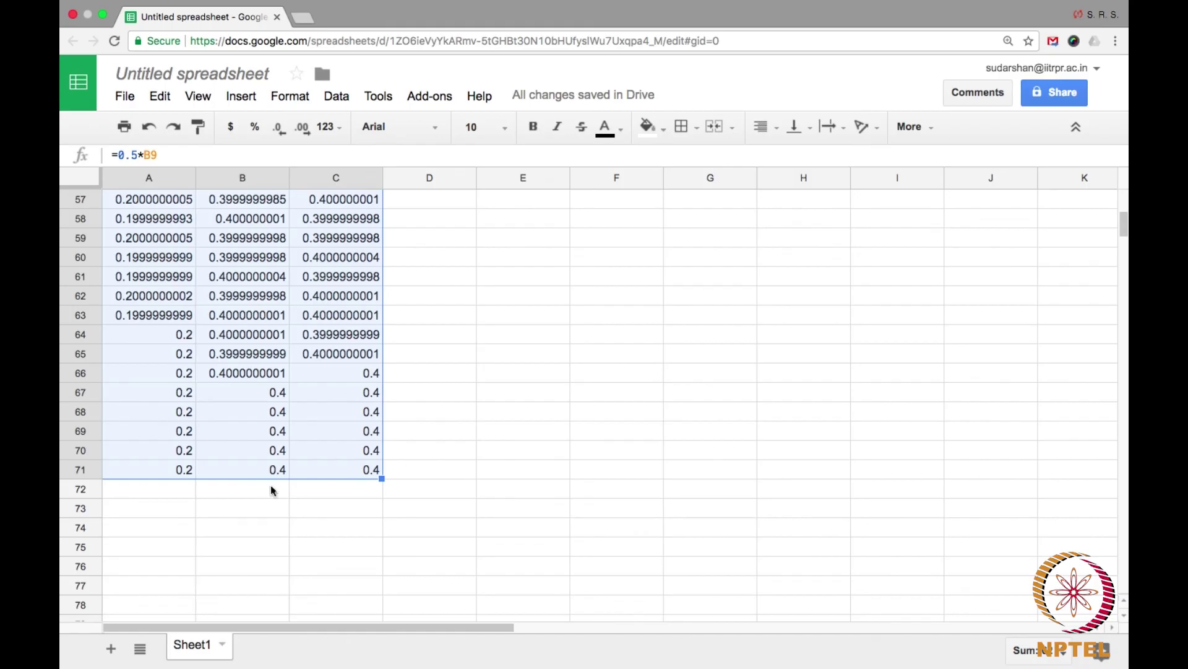
Check the converged A, B and C formulas in row 71.
click(181, 471)
click(281, 471)
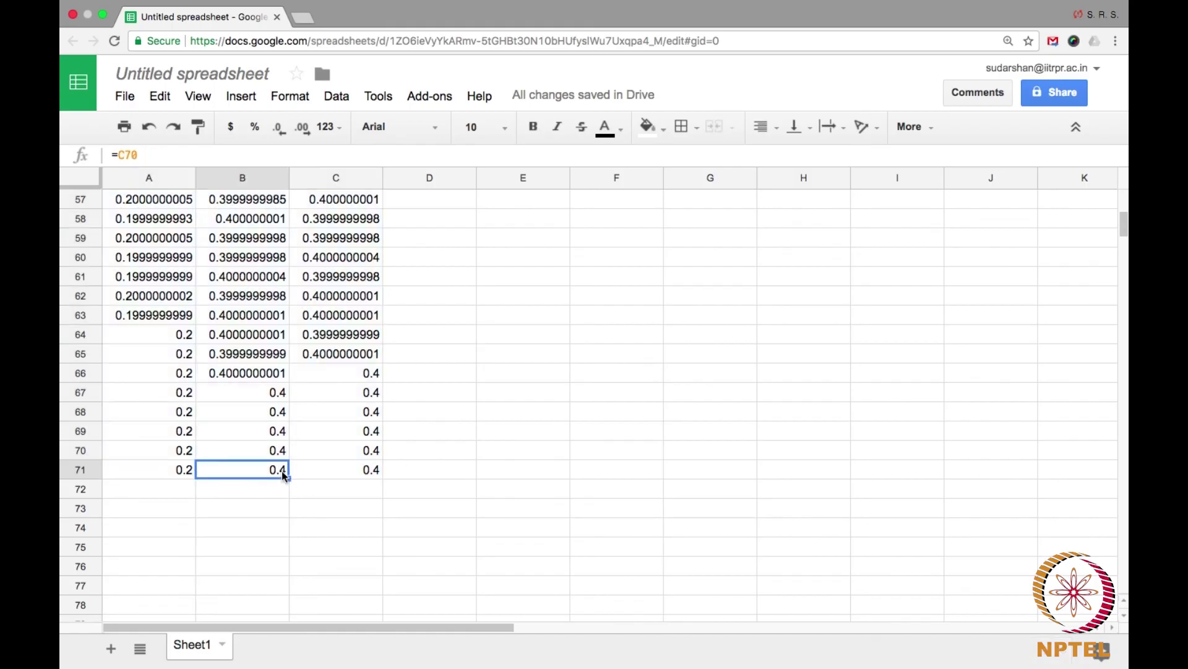
click(345, 470)
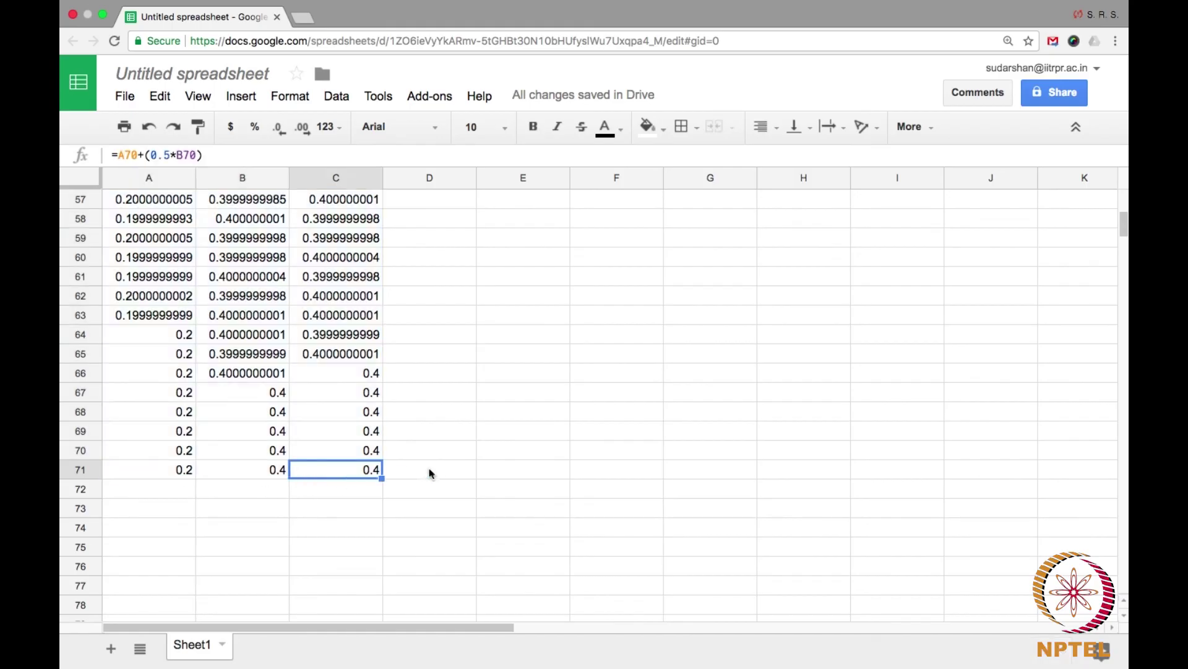
Label D67 with CONVERGES! beside the first 0.2, 0.4, 0.4 row.
click(450, 473)
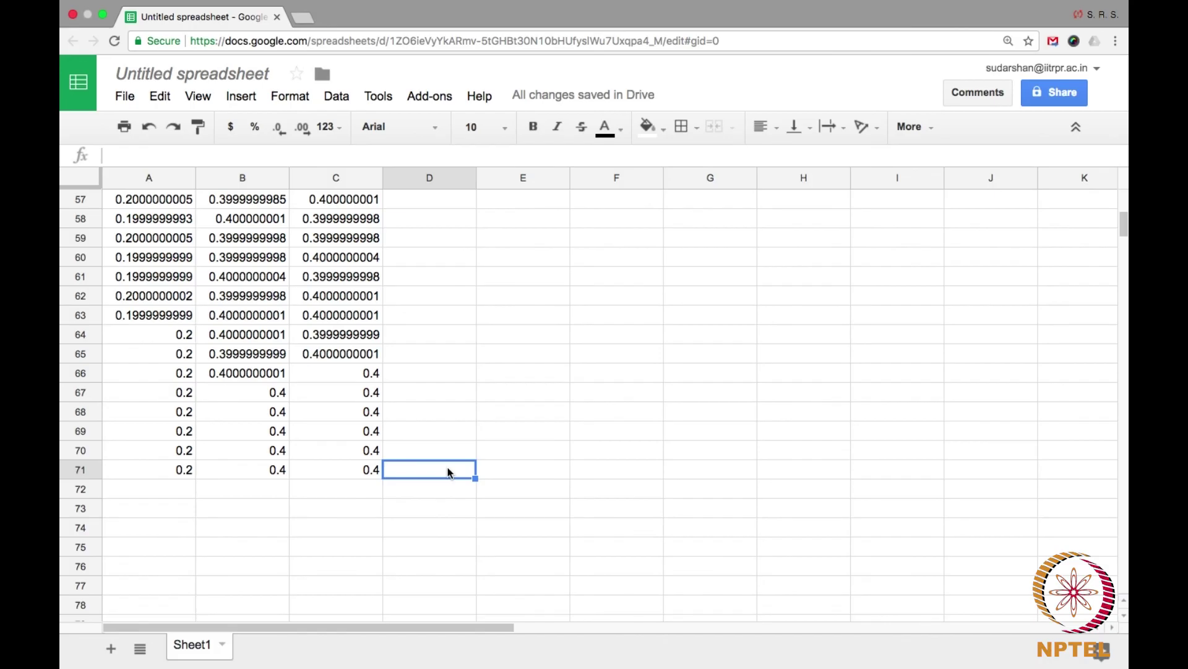
key(Up)
key(Up)
key(Up)
key(Up)
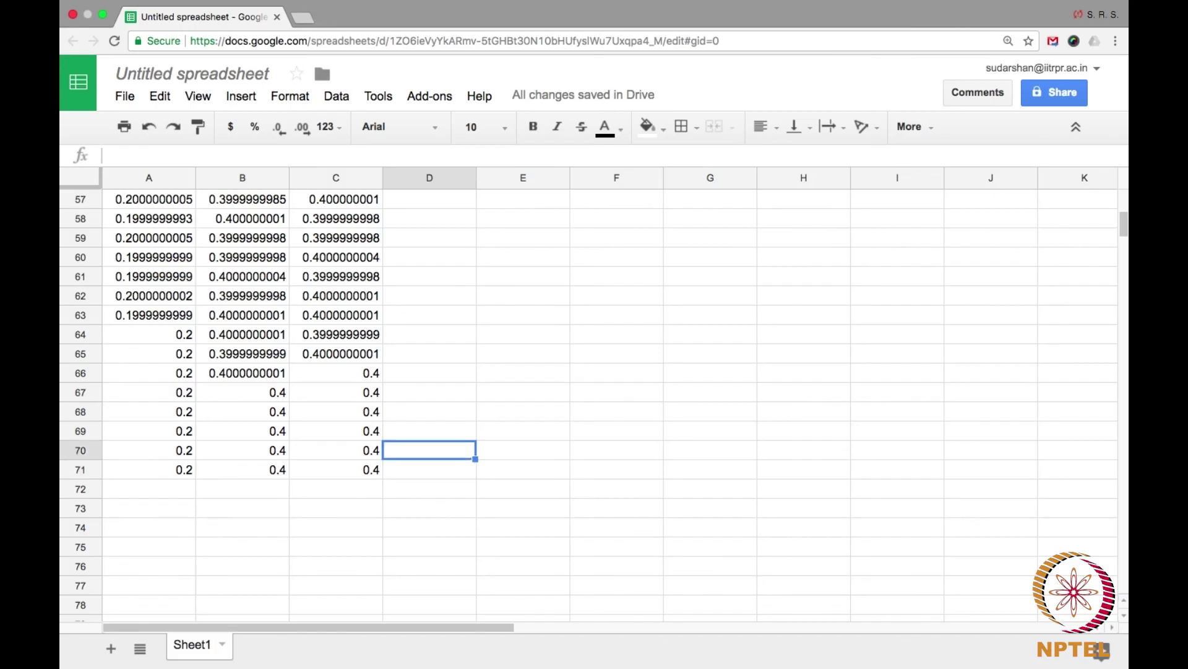
text(CON)
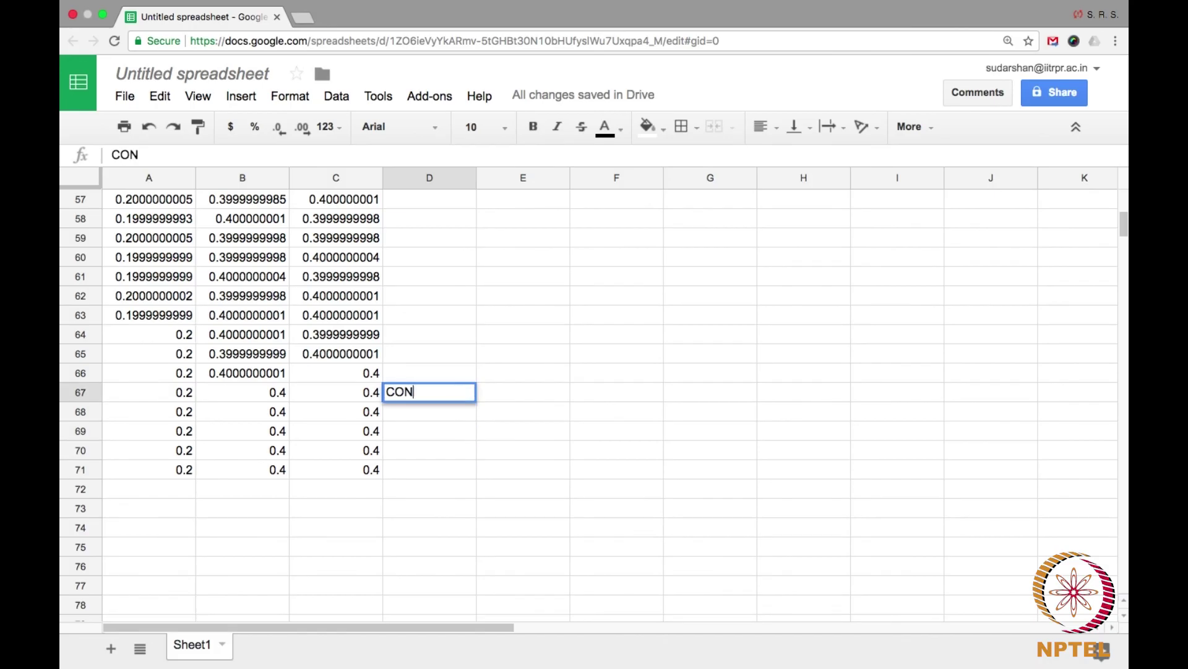
text(VERGES)
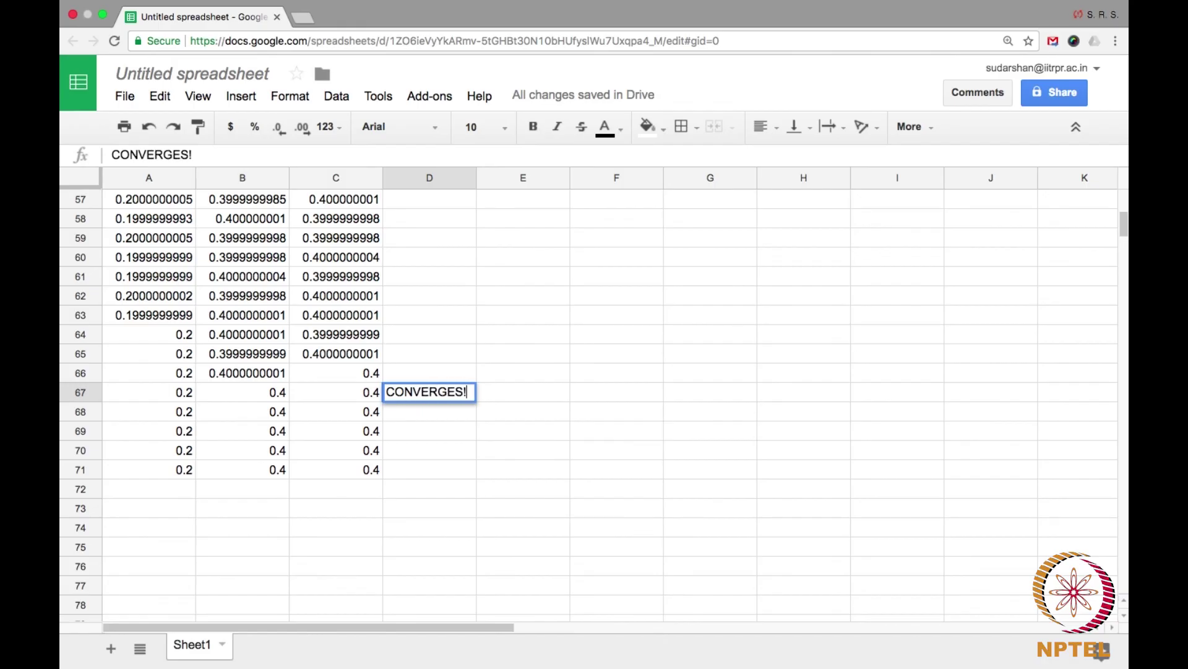
text(!)
key(Return)
key(Up)
key(Left)
key(Left)
key(Left)
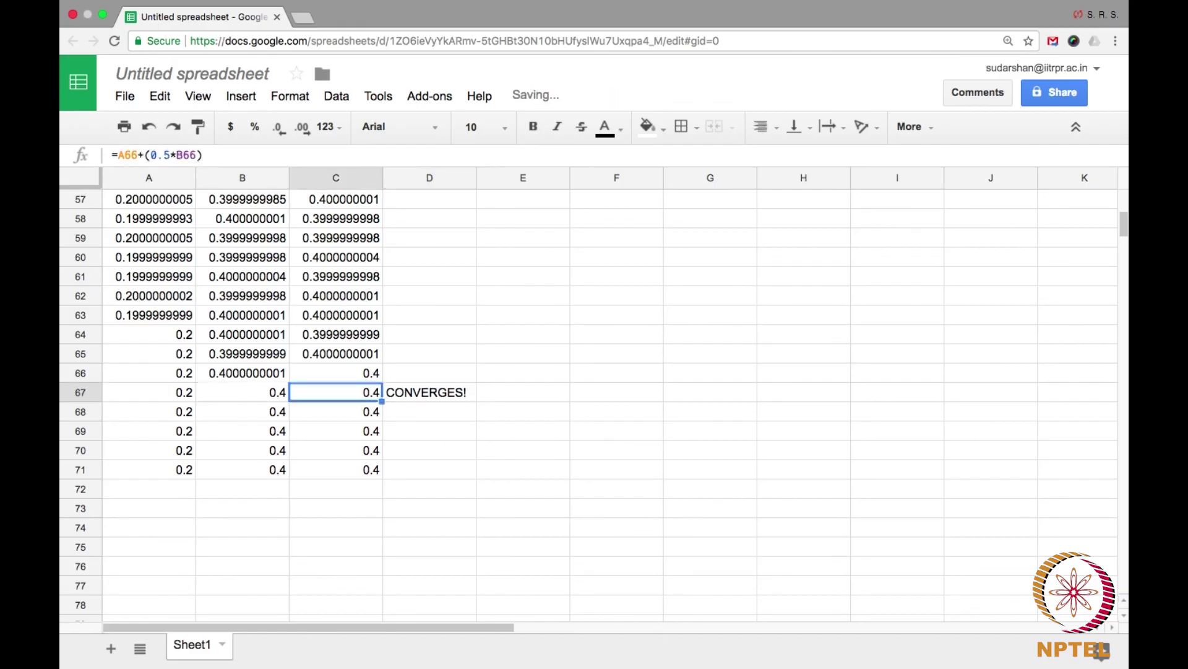